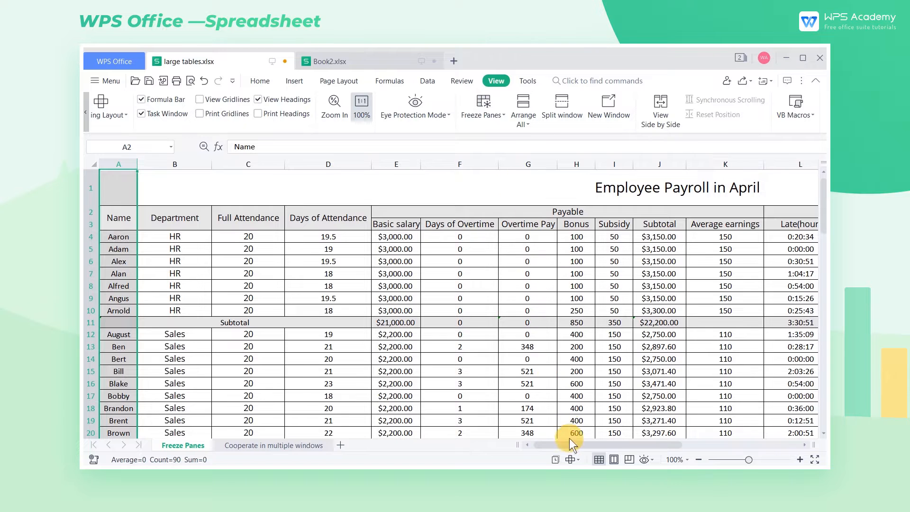
# Freeze the payroll sheet's panes to row 3 and column A, using cell B4 as the reference cell.
pyautogui.moveTo(570, 446); pyautogui.dragTo(556, 462)
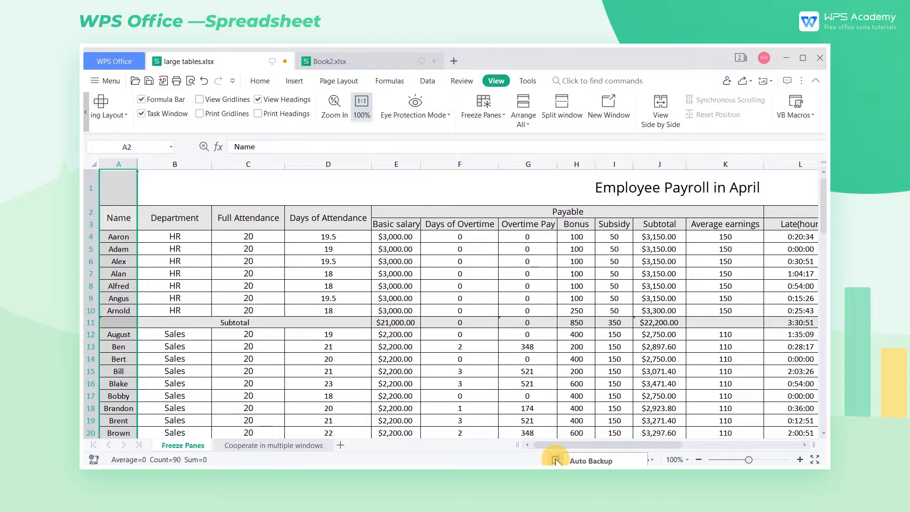
pyautogui.click(181, 238)
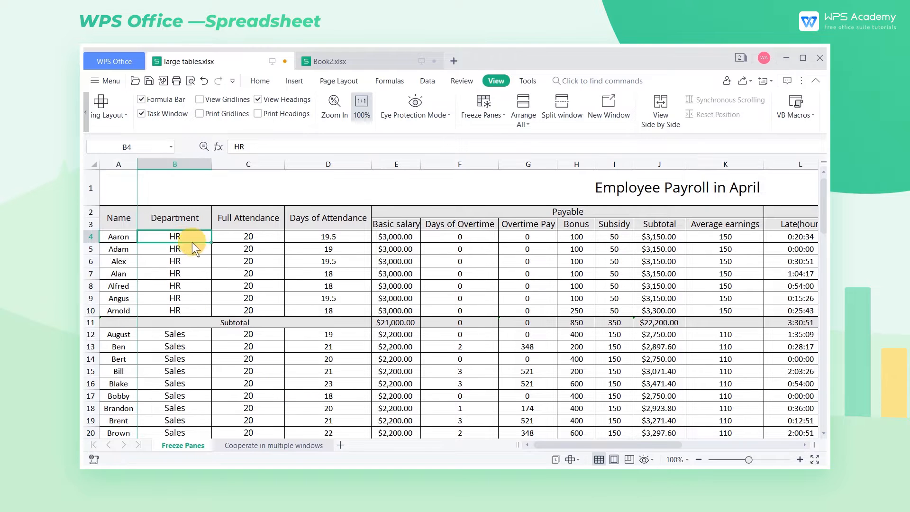
pyautogui.click(490, 115)
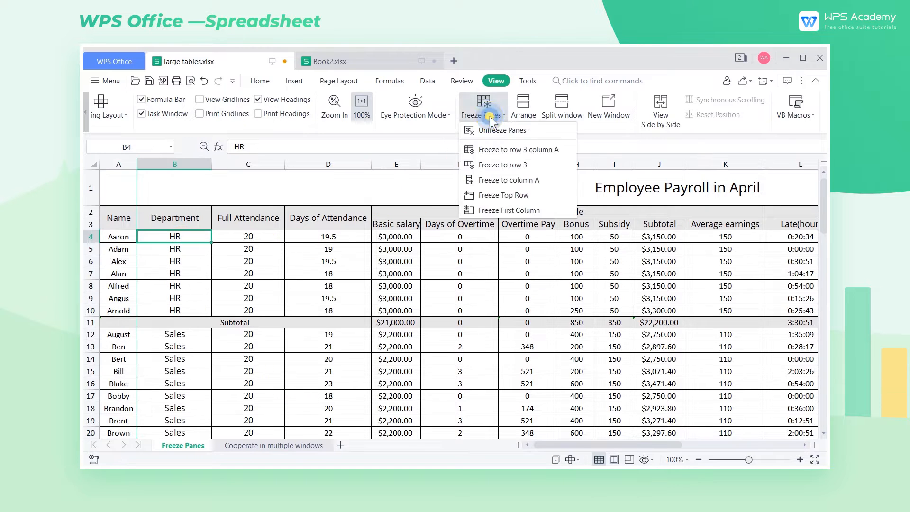
pyautogui.click(511, 149)
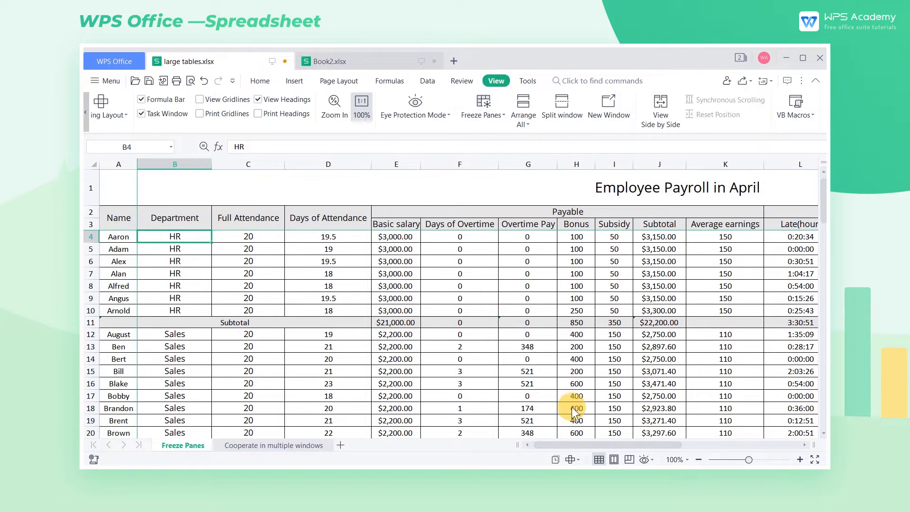
pyautogui.moveTo(574, 443); pyautogui.dragTo(682, 445)
pyautogui.moveTo(824, 207); pyautogui.dragTo(824, 284)
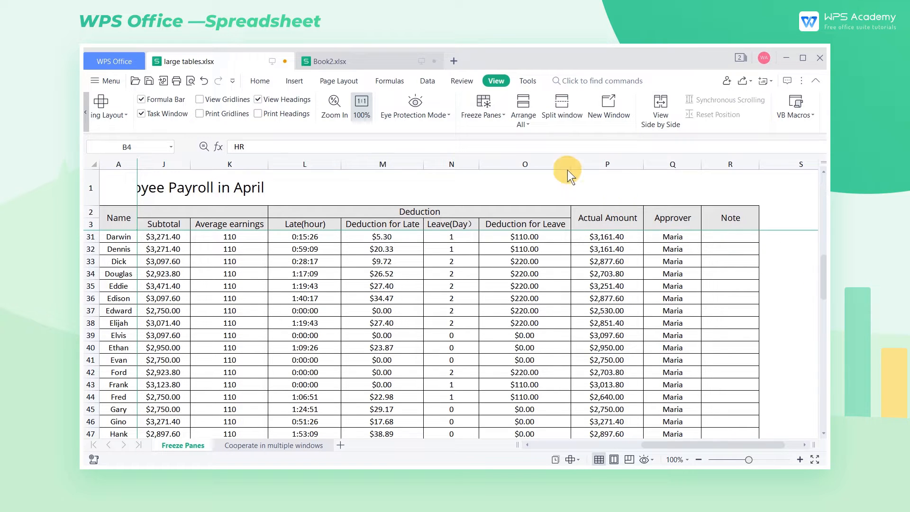
# Unfreeze the panes on the payroll sheet.
pyautogui.click(484, 118)
pyautogui.click(504, 131)
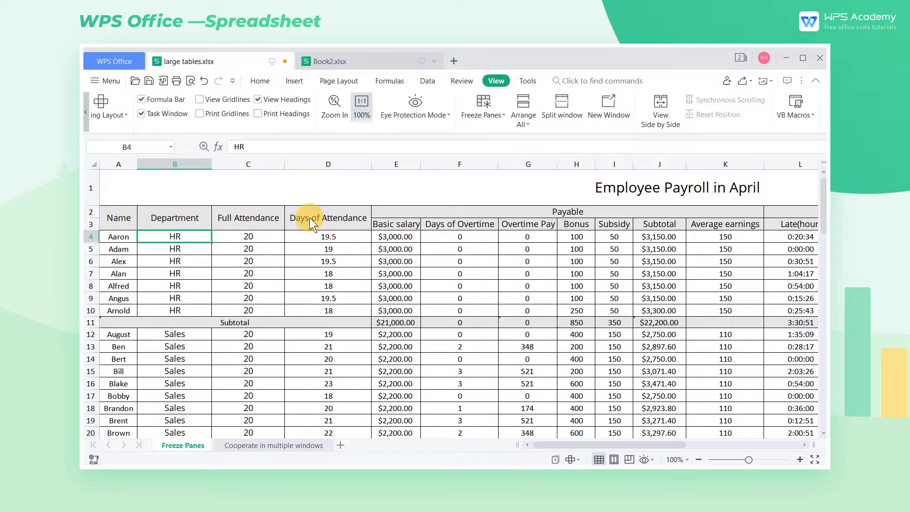
# Turn on Reading Layout and highlight the row and column of cell F7, followed by those of cell D14.
pyautogui.click(85, 112)
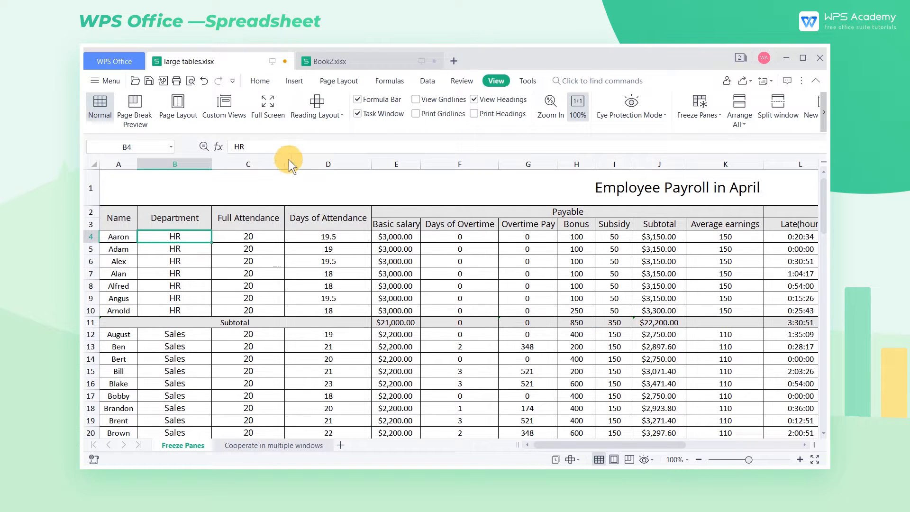
pyautogui.click(317, 103)
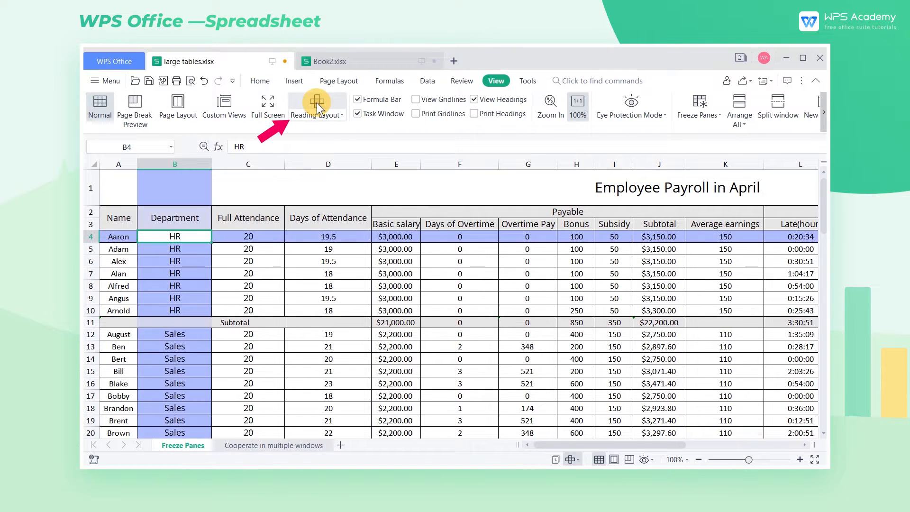
pyautogui.click(492, 274)
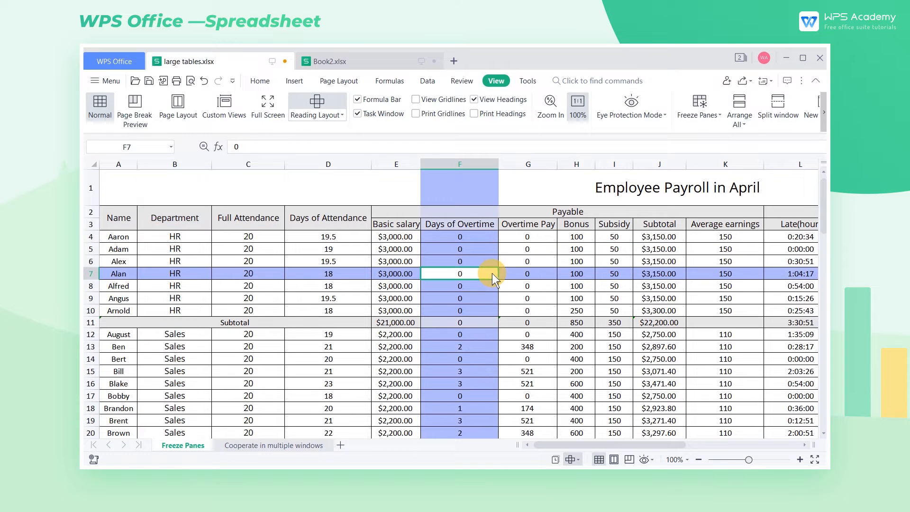
pyautogui.click(352, 356)
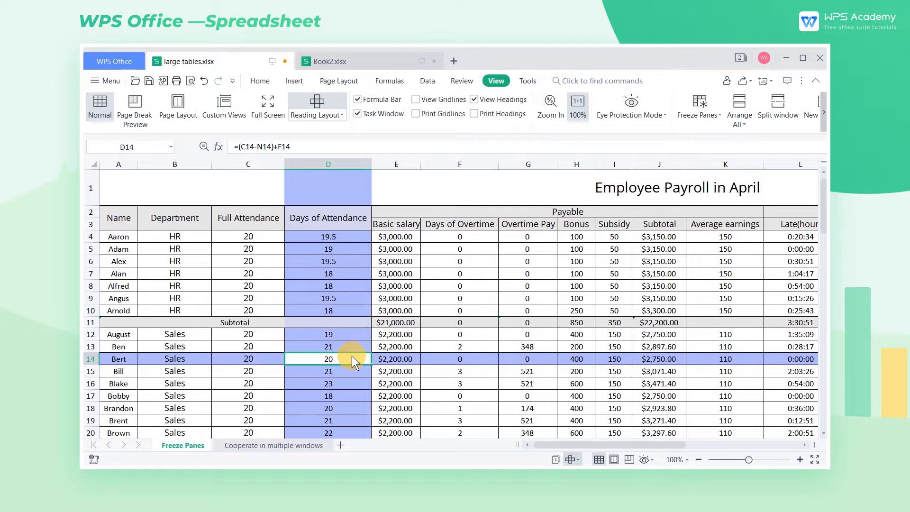
# Change the Reading Layout highlight colour to light blue and finally to light pink.
pyautogui.click(345, 115)
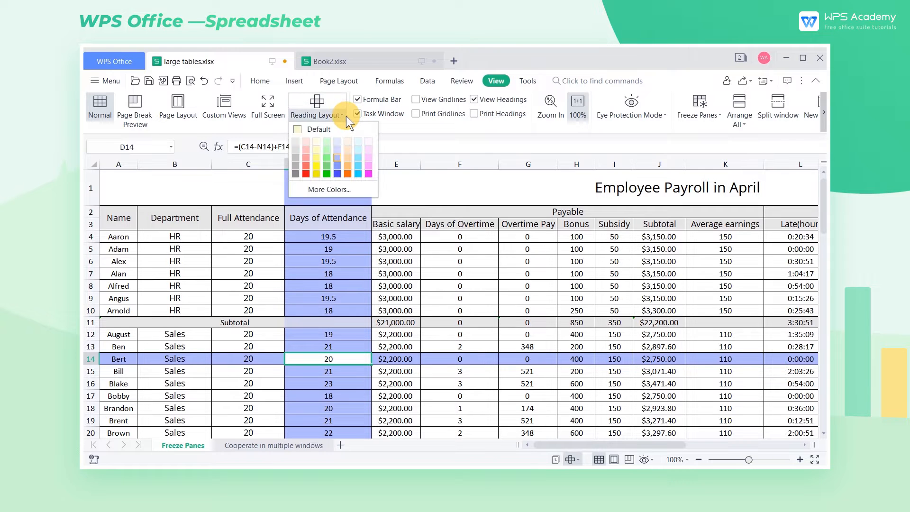
pyautogui.click(356, 149)
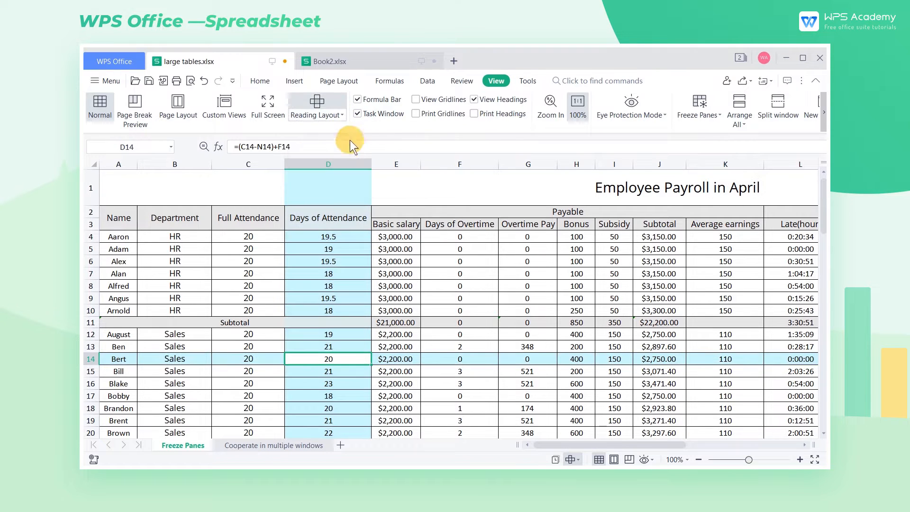
pyautogui.click(345, 115)
pyautogui.click(366, 152)
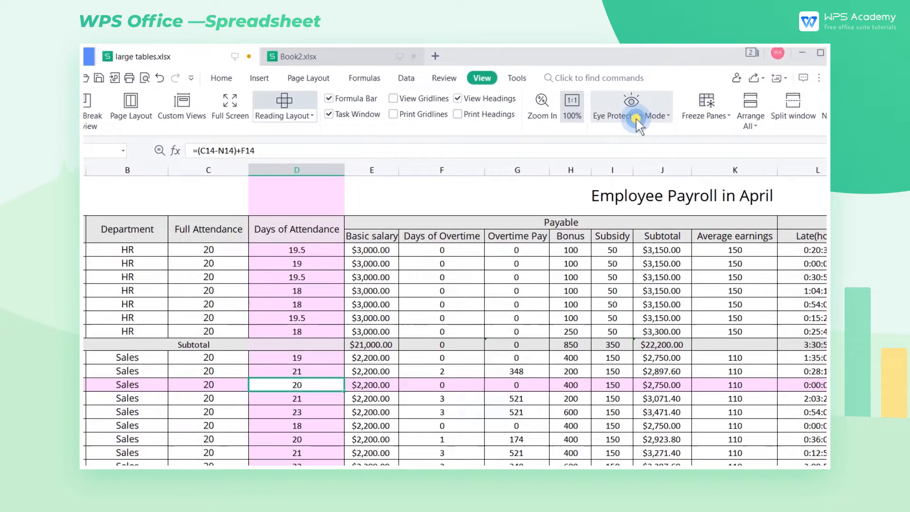
# Switch the payroll sheet's display to Eye Protection Mode.
pyautogui.click(636, 119)
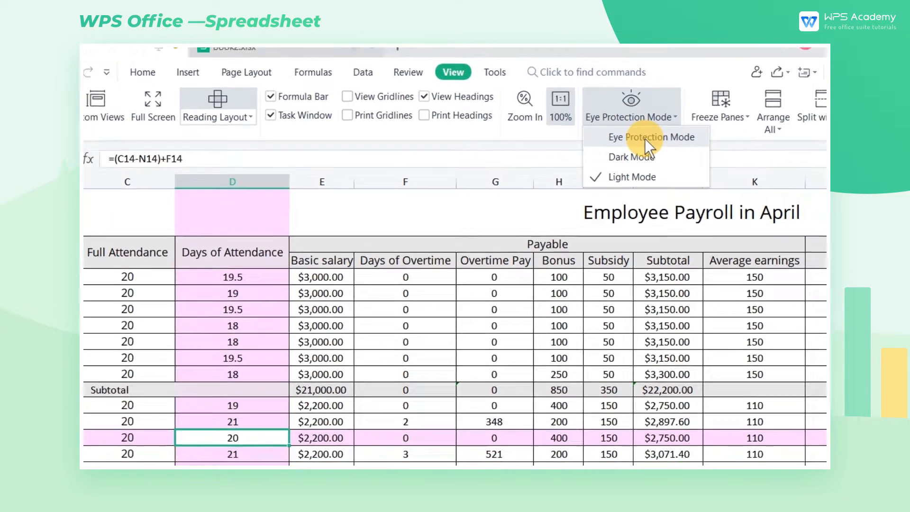
pyautogui.click(646, 139)
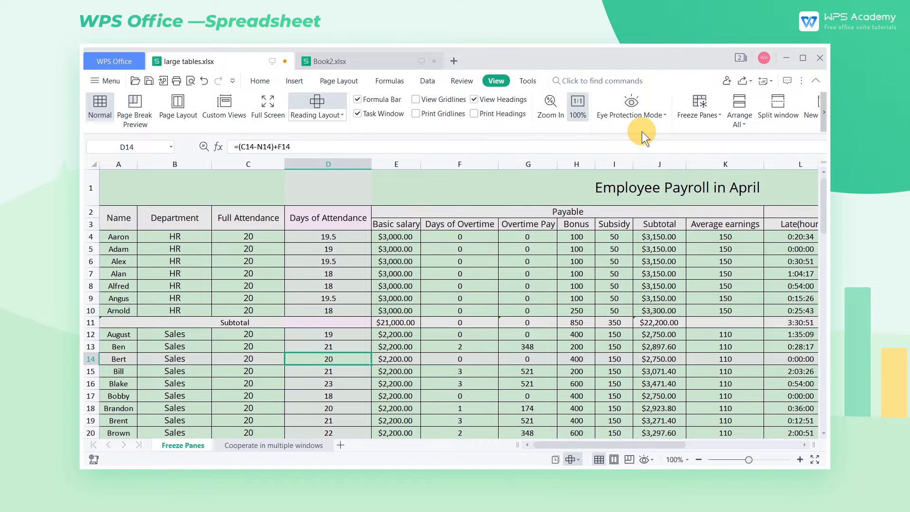
pyautogui.scroll(-7, 678, 371)
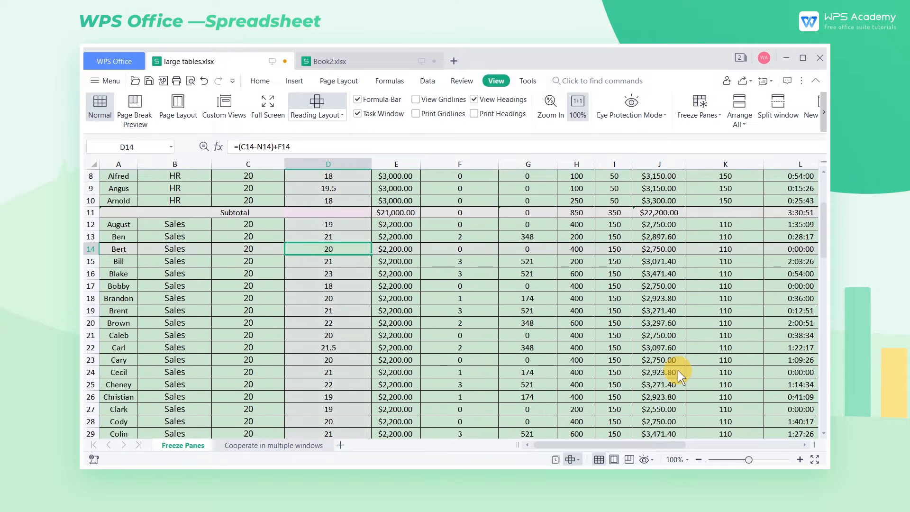
pyautogui.scroll(-4, 678, 371)
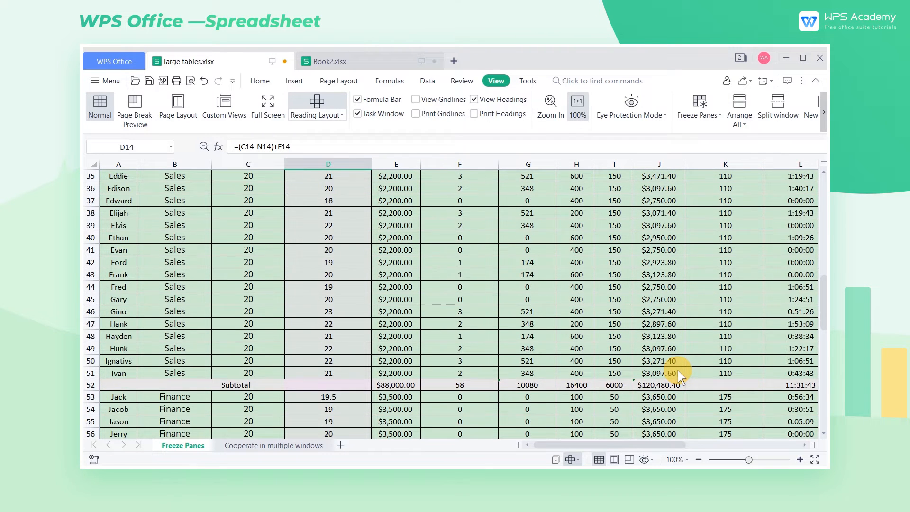
pyautogui.scroll(-4, 678, 370)
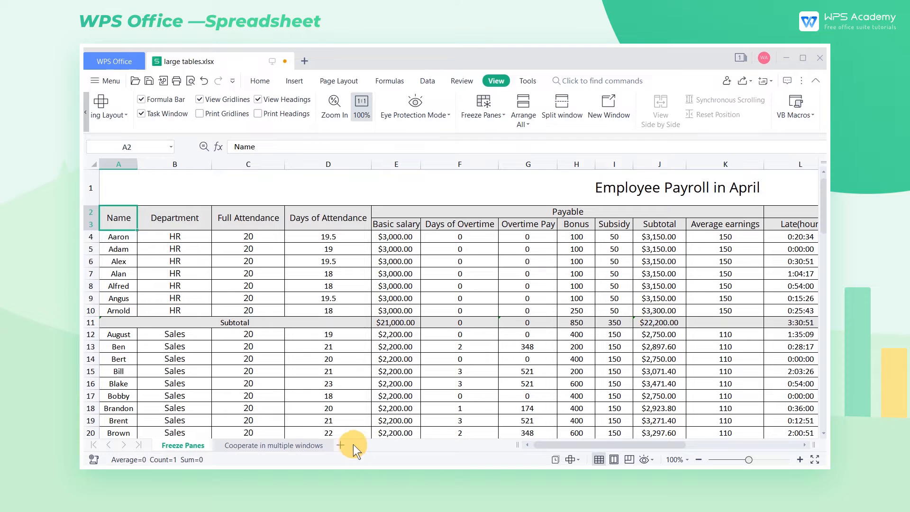
# Compare the Cooperate in multiple windows and Freeze Panes sheets by switching between them, ending on Freeze Panes.
pyautogui.click(240, 449)
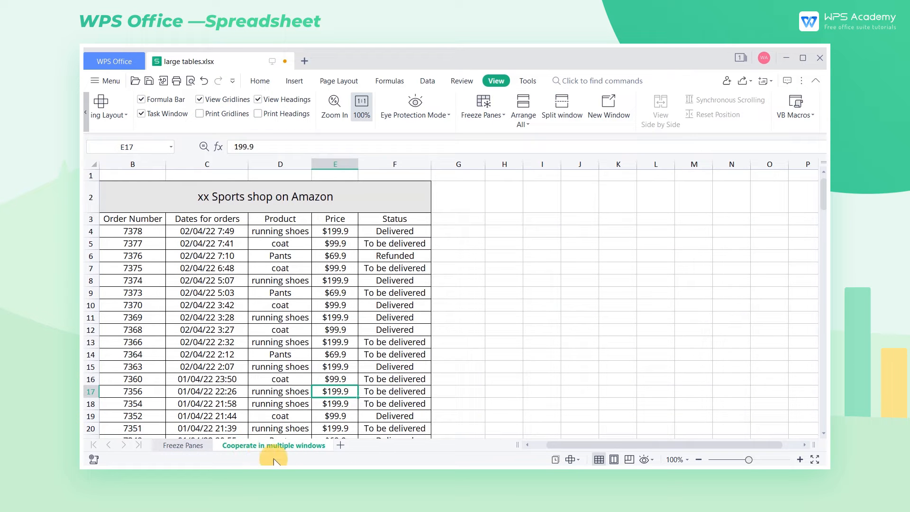
pyautogui.click(197, 446)
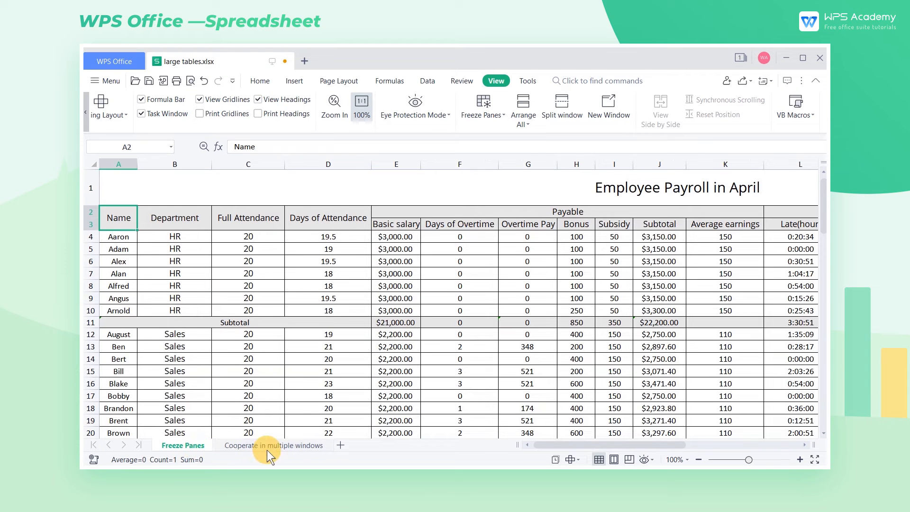
pyautogui.click(267, 450)
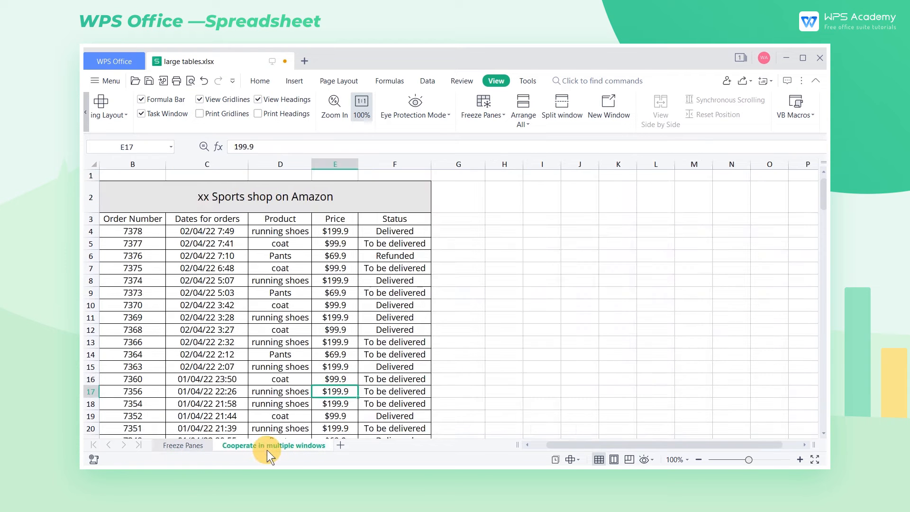
pyautogui.click(195, 448)
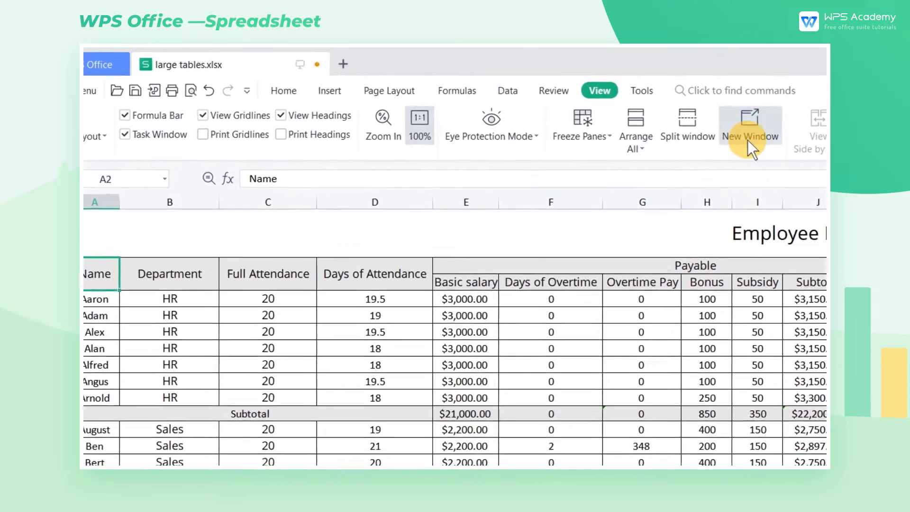
# Open large tables.xlsx in a second window and arrange both windows side by side.
pyautogui.click(748, 142)
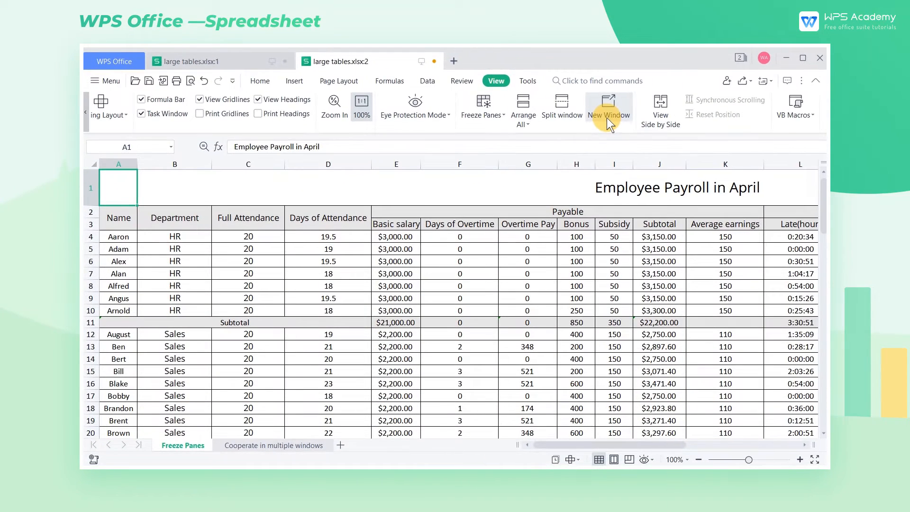
pyautogui.click(527, 121)
pyautogui.click(542, 152)
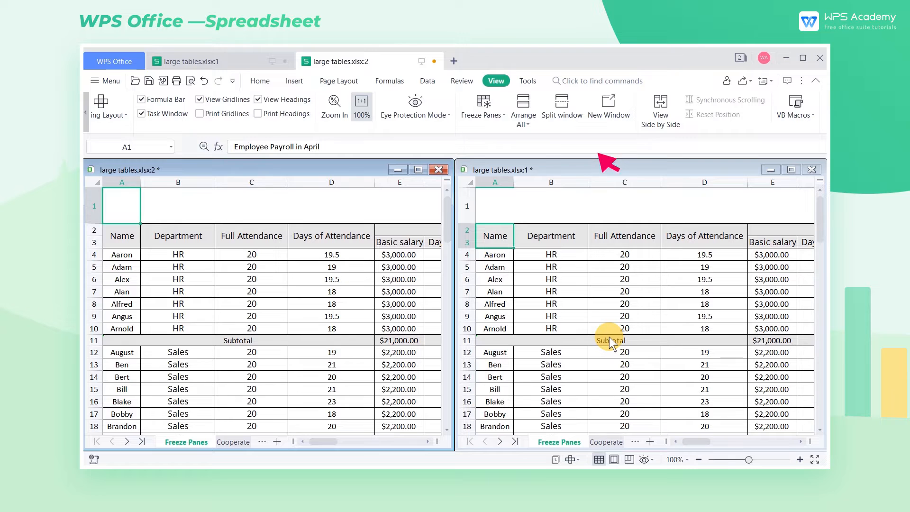
# In the large tables.xlsx:1 window, open the Cooperate in multiple windows sheet and colour the text of B4:C15 blue.
pyautogui.click(607, 442)
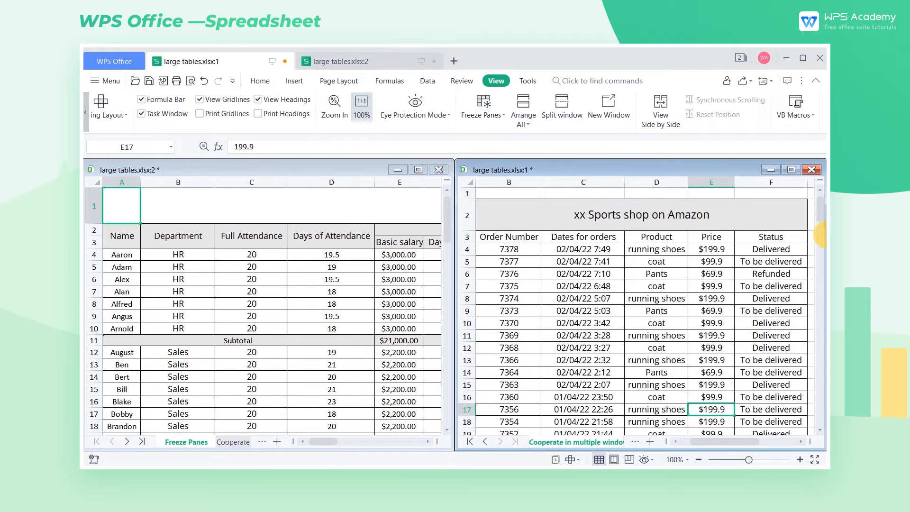
pyautogui.moveTo(820, 209)
pyautogui.mouseDown()
pyautogui.moveTo(820, 280)
pyautogui.moveTo(821, 204)
pyautogui.mouseUp()
pyautogui.moveTo(532, 255); pyautogui.dragTo(576, 384)
pyautogui.click(260, 80)
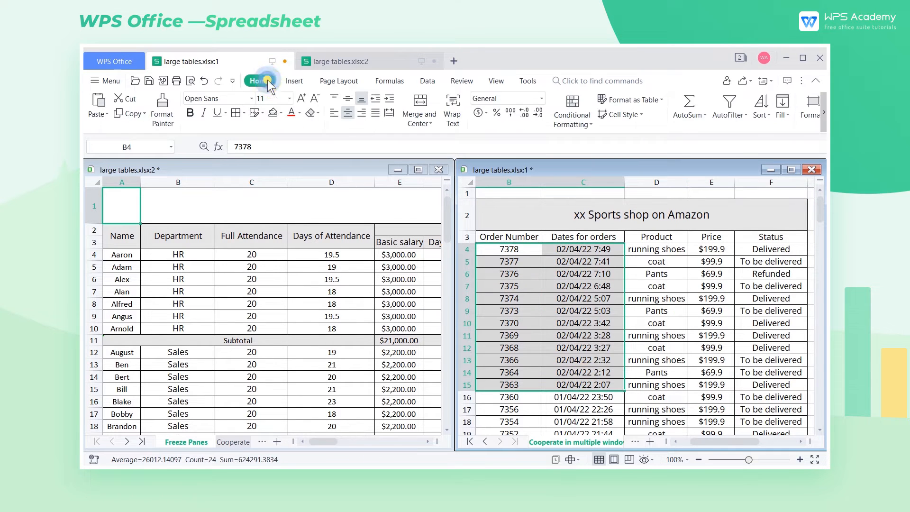
pyautogui.click(300, 112)
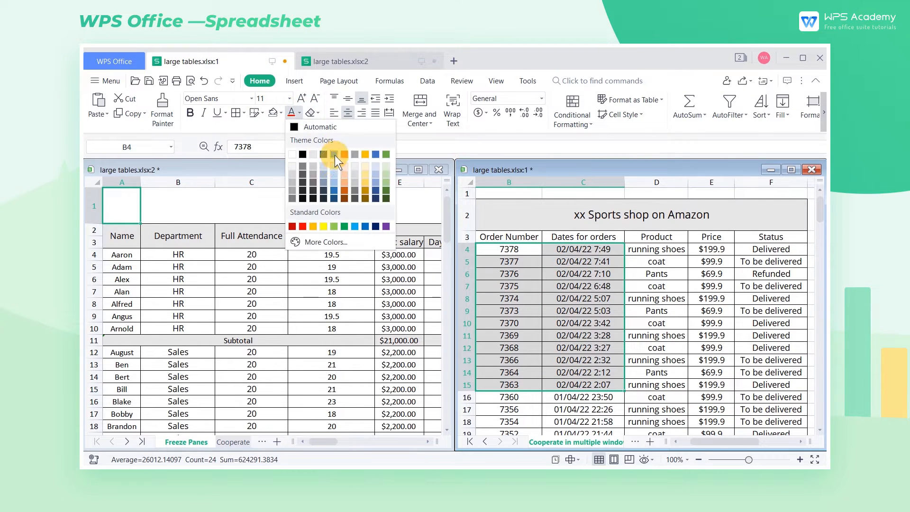
pyautogui.click(334, 154)
pyautogui.click(695, 351)
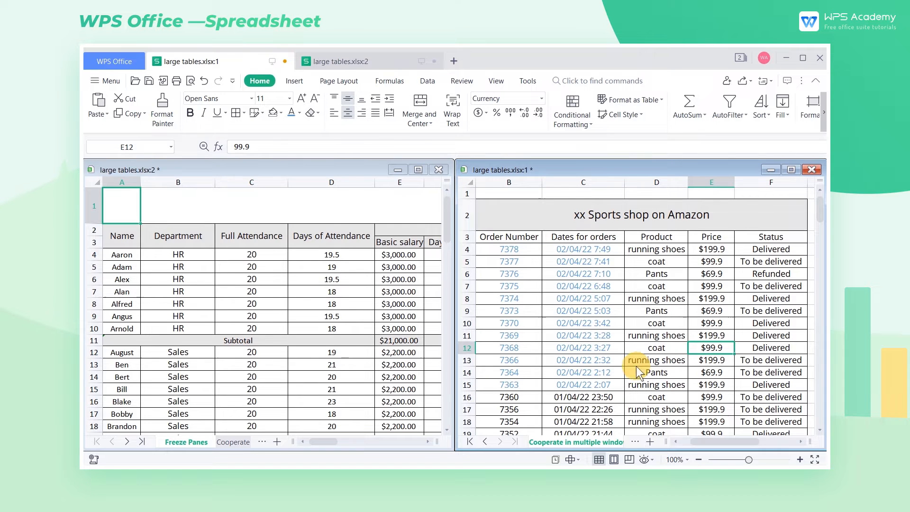
# Show the Cooperate in multiple windows sheet in the large tables.xlsx:2 window, and keep that window as the only, maximized one.
pyautogui.click(233, 442)
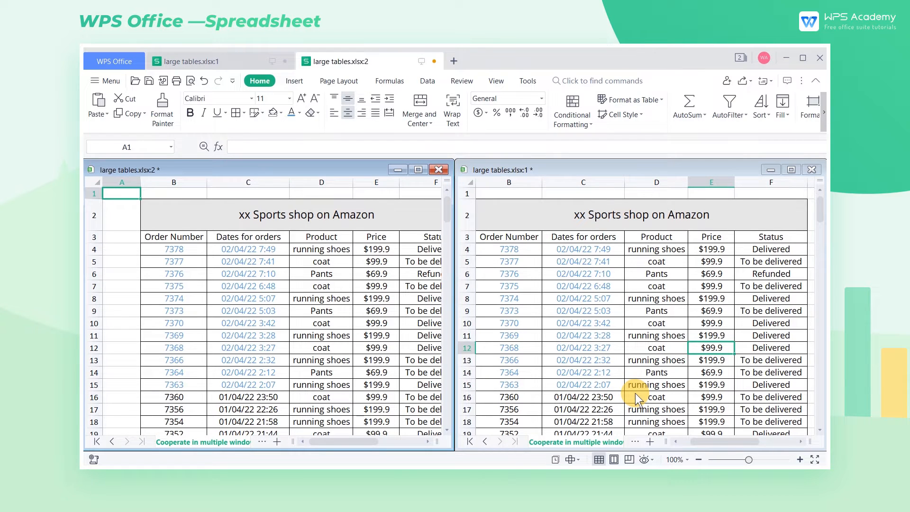
pyautogui.click(815, 171)
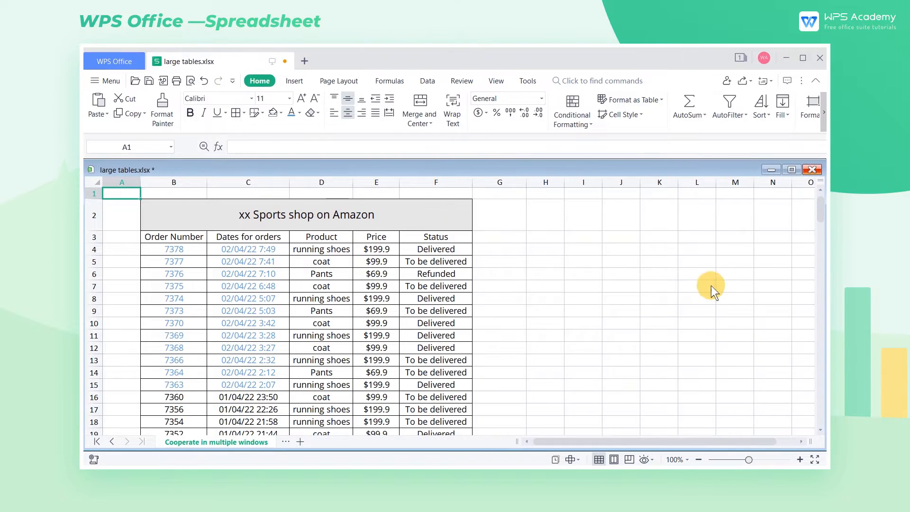
pyautogui.click(791, 169)
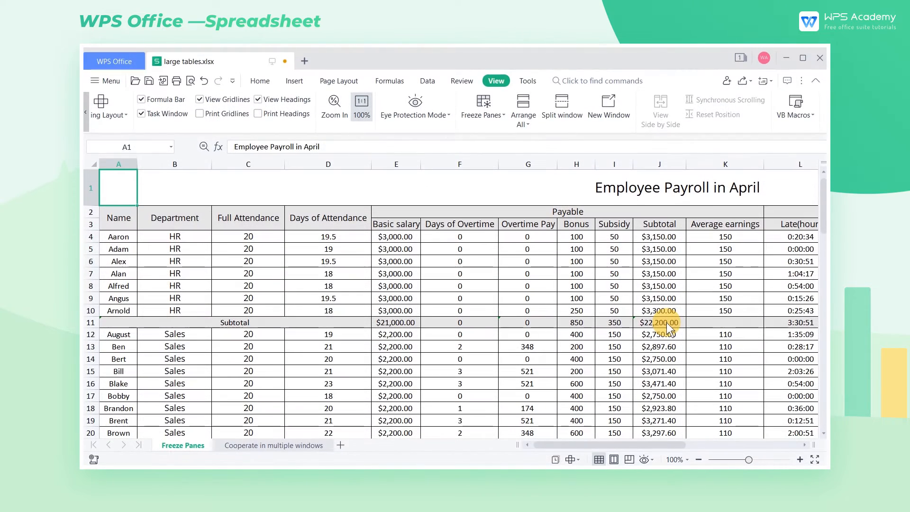
# Split the Freeze Panes sheet into four panes at cell E23.
pyautogui.scroll(-2, 413, 326)
pyautogui.scroll(-1, 413, 327)
pyautogui.click(412, 324)
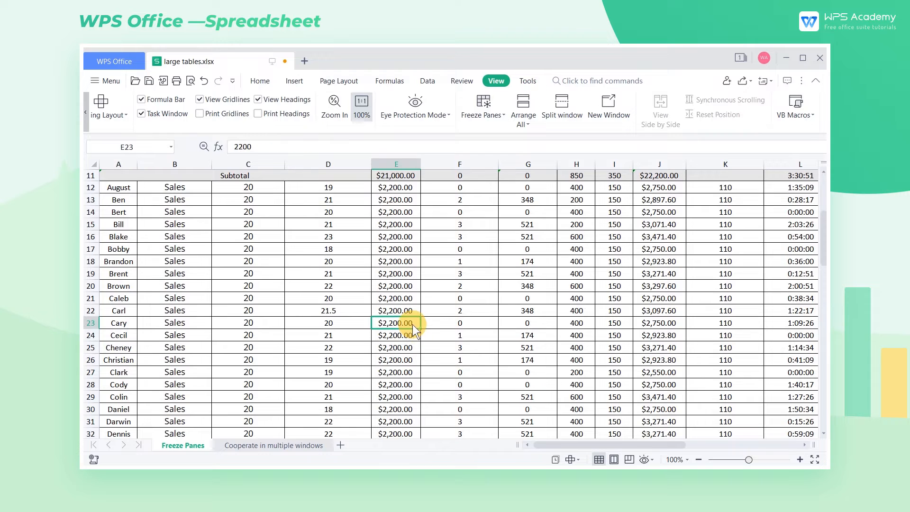
pyautogui.click(564, 116)
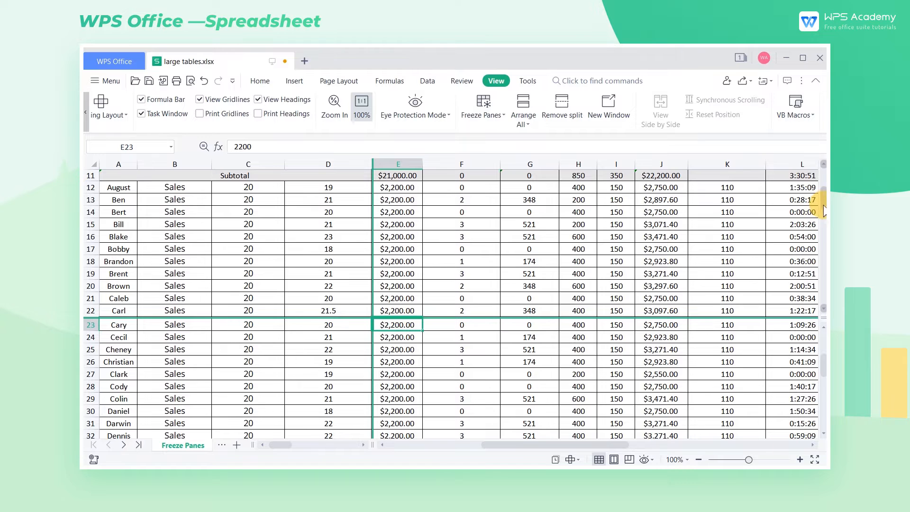
# Scroll the split panes independently to row 30 in the upper panes, row 50 in the lower panes, and column K in the right-hand panes.
pyautogui.moveTo(823, 203); pyautogui.dragTo(824, 226)
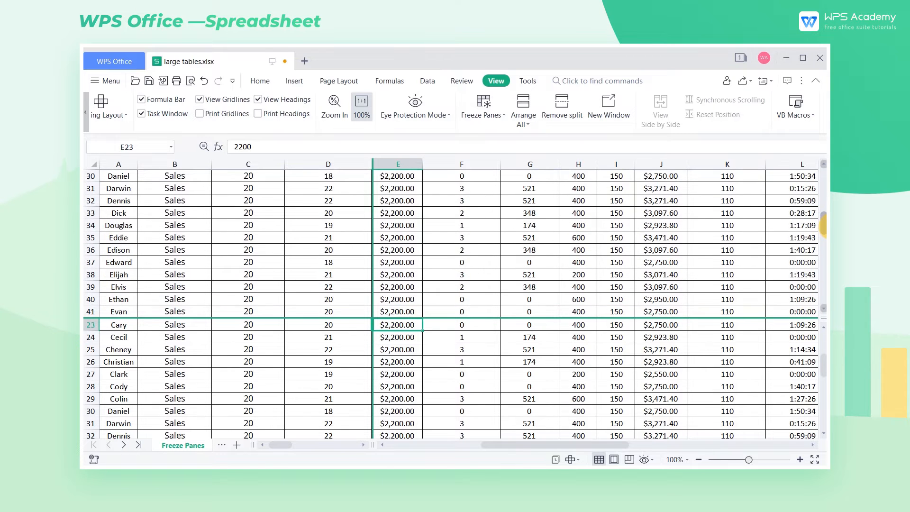
pyautogui.moveTo(824, 366); pyautogui.dragTo(824, 388)
pyautogui.moveTo(561, 445); pyautogui.dragTo(666, 450)
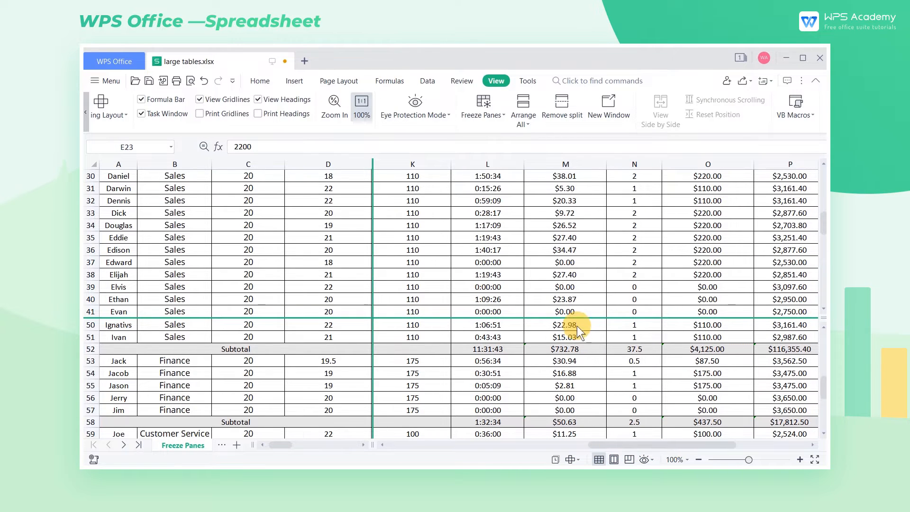
# Remove the four-pane split from the Freeze Panes sheet and return to the beginning of the table.
pyautogui.click(565, 118)
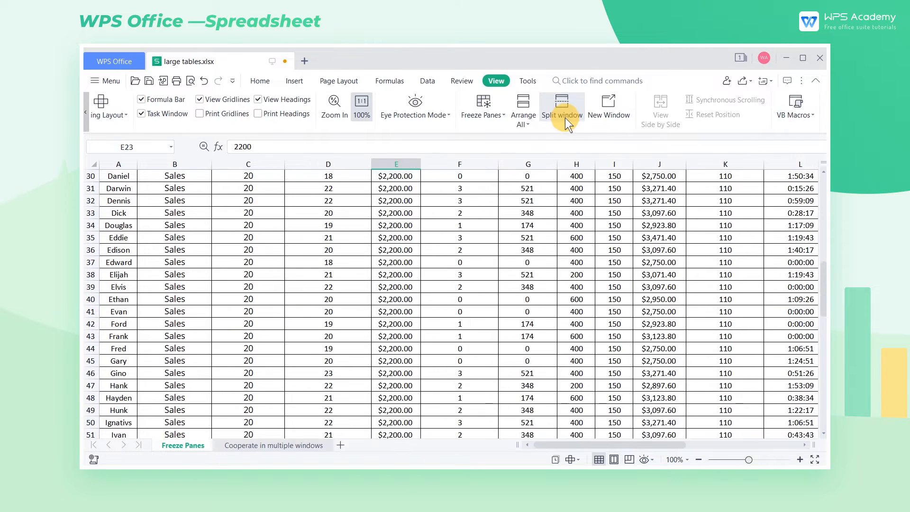
pyautogui.scroll(10, 655, 393)
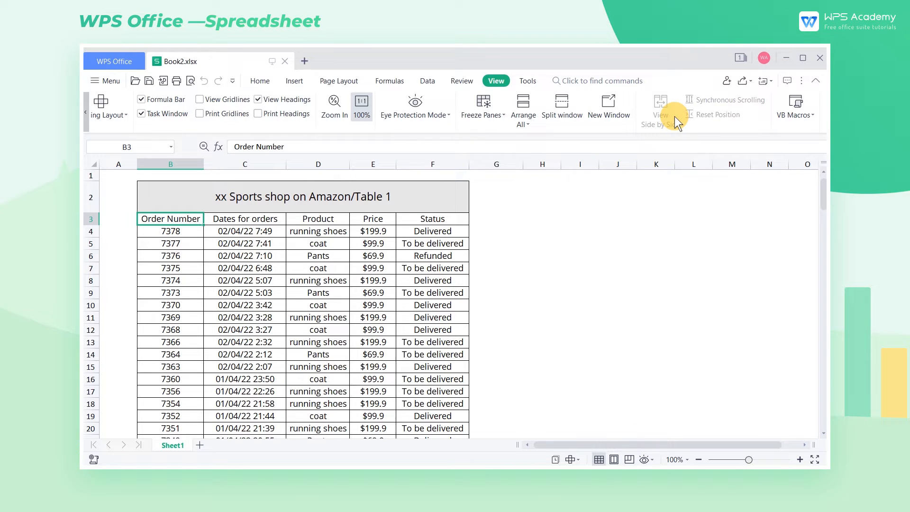
# Open the recent file Book3.xlsx and view it side by side with Book2.xlsx, with synchronous scrolling.
pyautogui.click(118, 62)
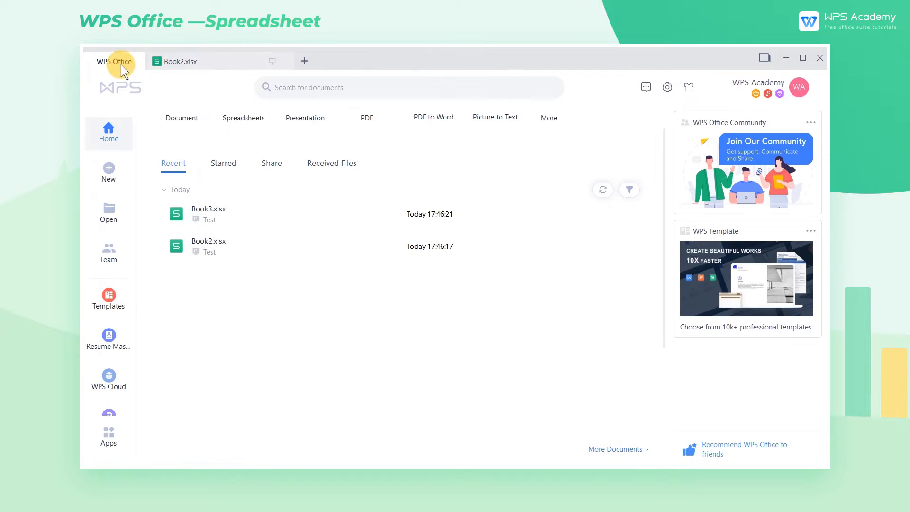
pyautogui.click(215, 211)
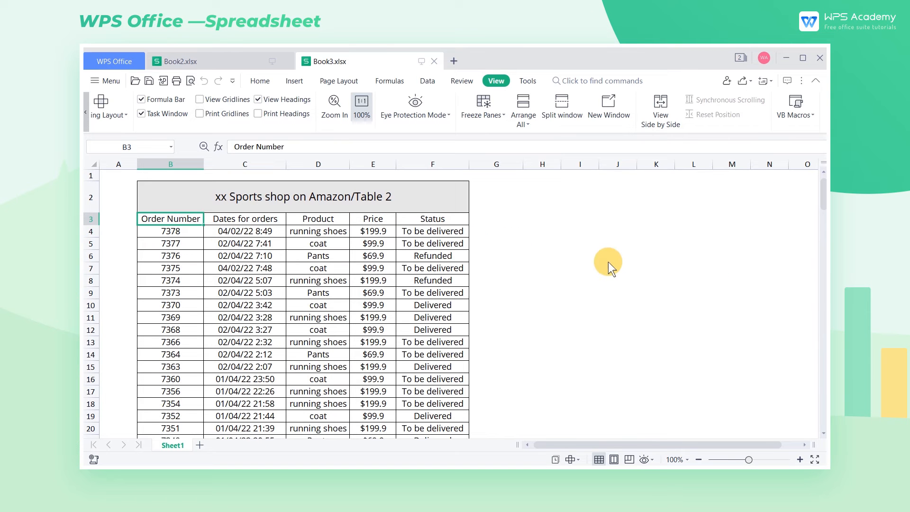
pyautogui.click(665, 121)
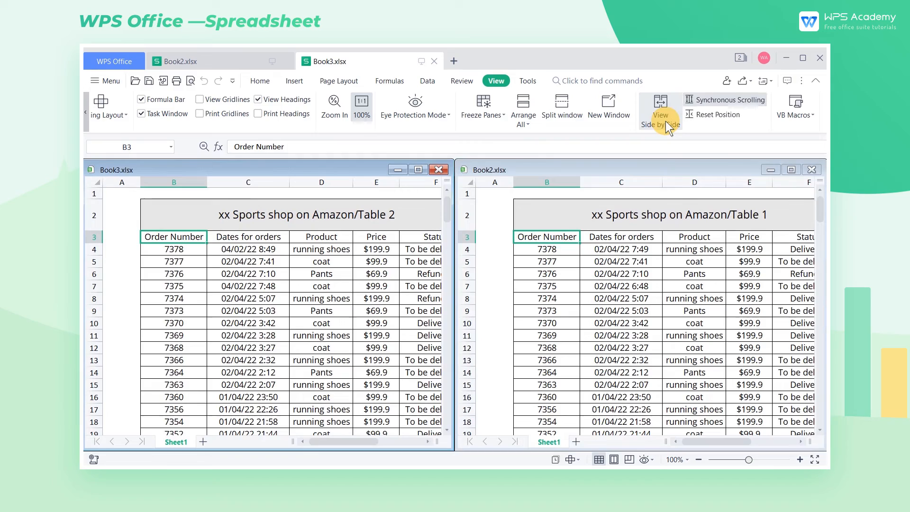
pyautogui.moveTo(820, 212)
pyautogui.mouseDown()
pyautogui.moveTo(824, 276)
pyautogui.moveTo(820, 204)
pyautogui.mouseUp()
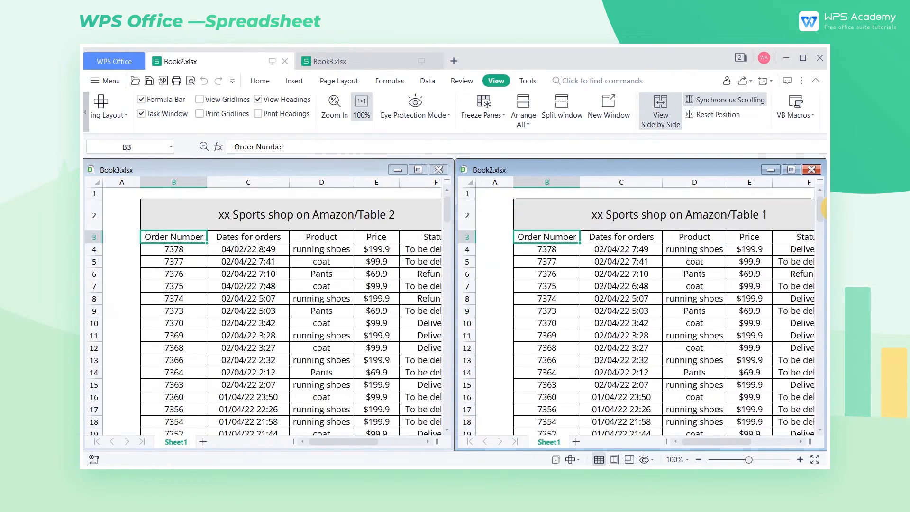
pyautogui.moveTo(738, 440)
pyautogui.mouseDown()
pyautogui.moveTo(760, 442)
pyautogui.moveTo(728, 443)
pyautogui.mouseUp()
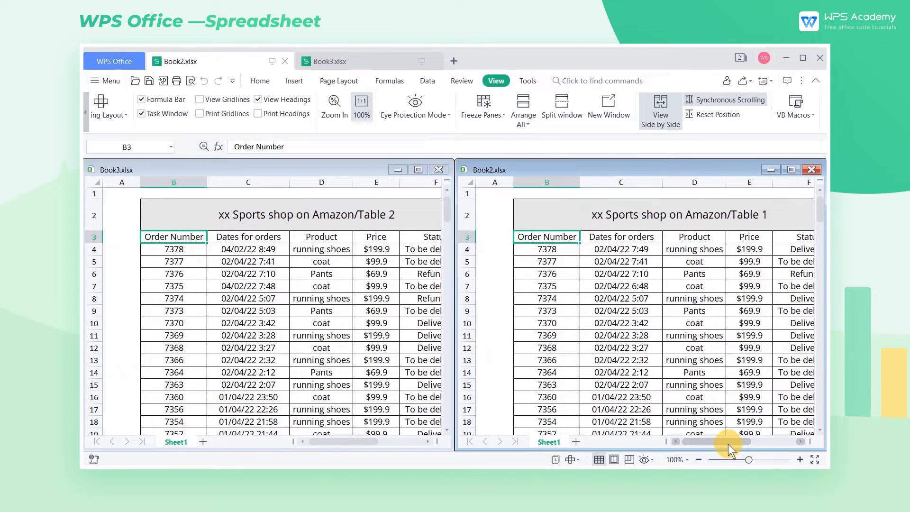
# Move the Book2.xlsx and Book3.xlsx windows out of alignment and reset them to their side-by-side positions.
pyautogui.moveTo(692, 172); pyautogui.dragTo(449, 240)
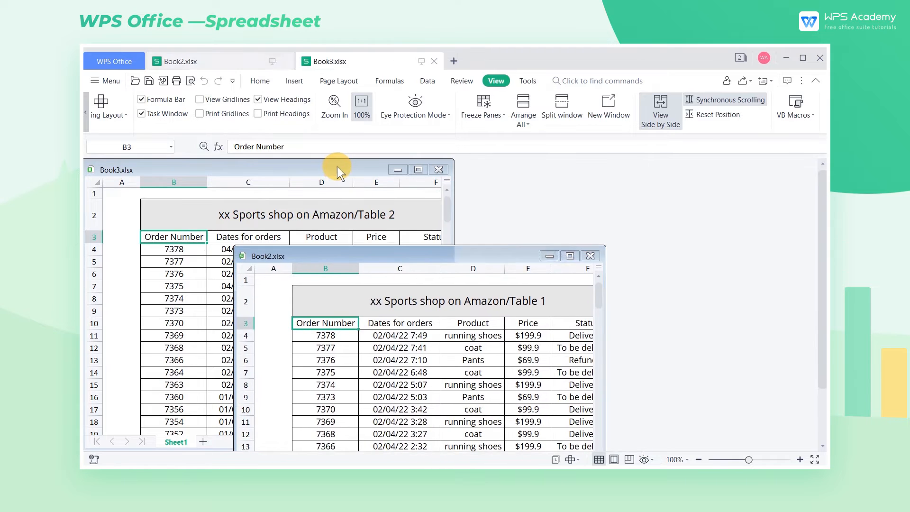
pyautogui.moveTo(337, 167); pyautogui.dragTo(746, 178)
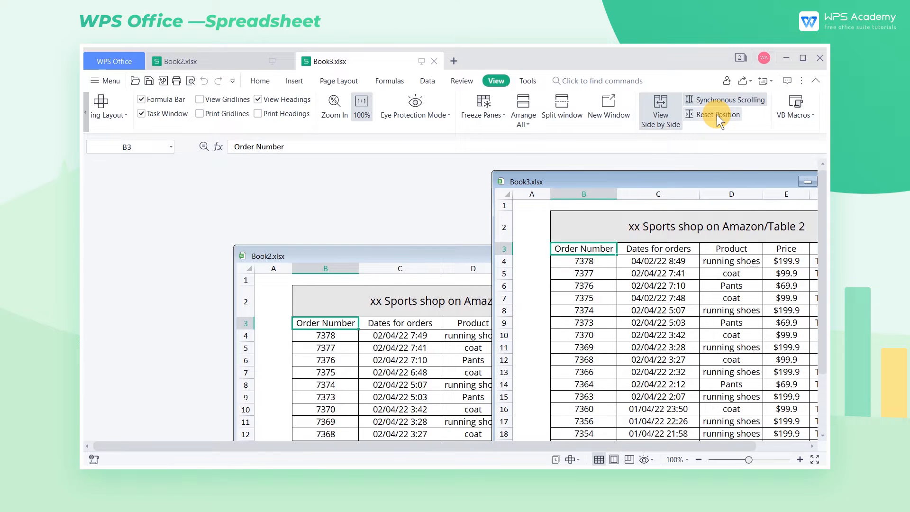
pyautogui.click(717, 115)
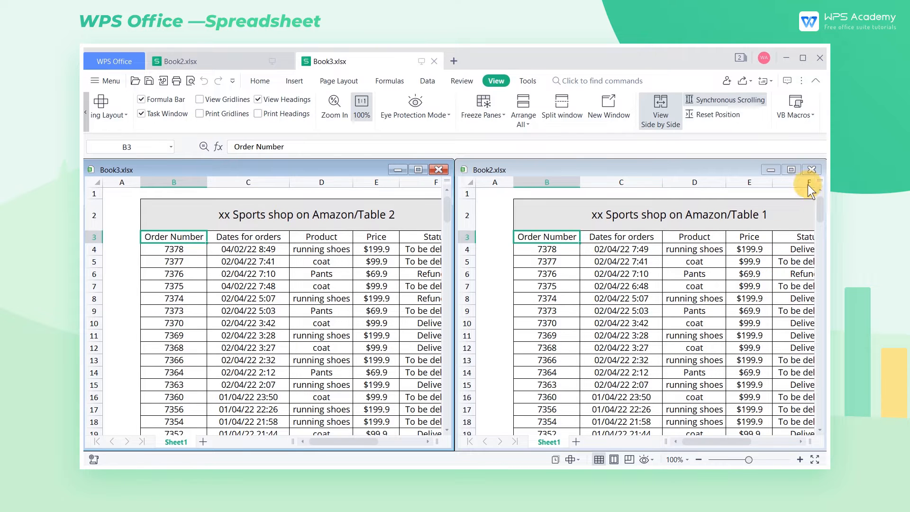
pyautogui.click(812, 169)
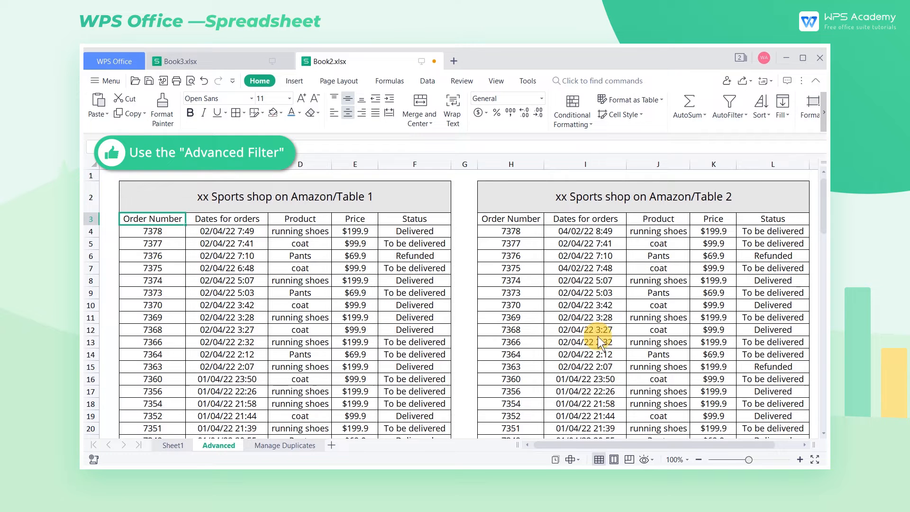
# Start an Advanced Filter on the Advanced sheet of Book2.xlsx with Table 1, B3:F50, as the list range.
pyautogui.click(432, 84)
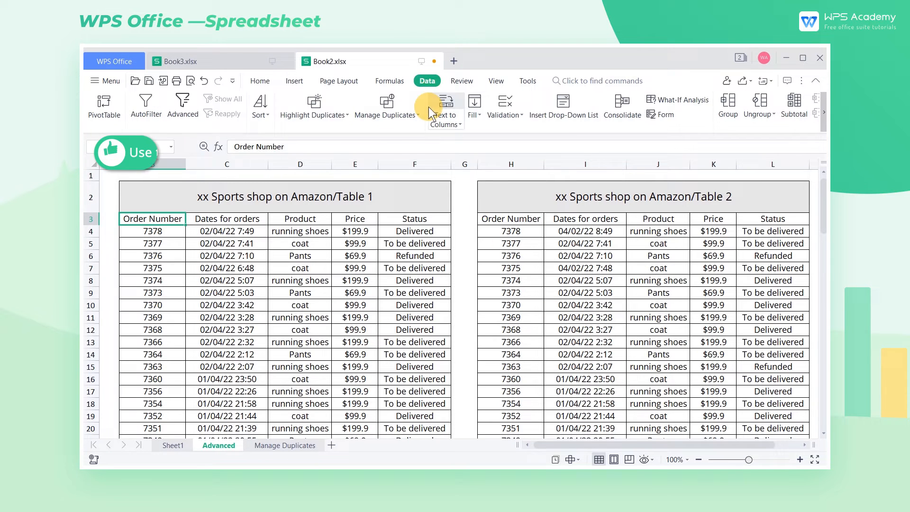
pyautogui.click(194, 115)
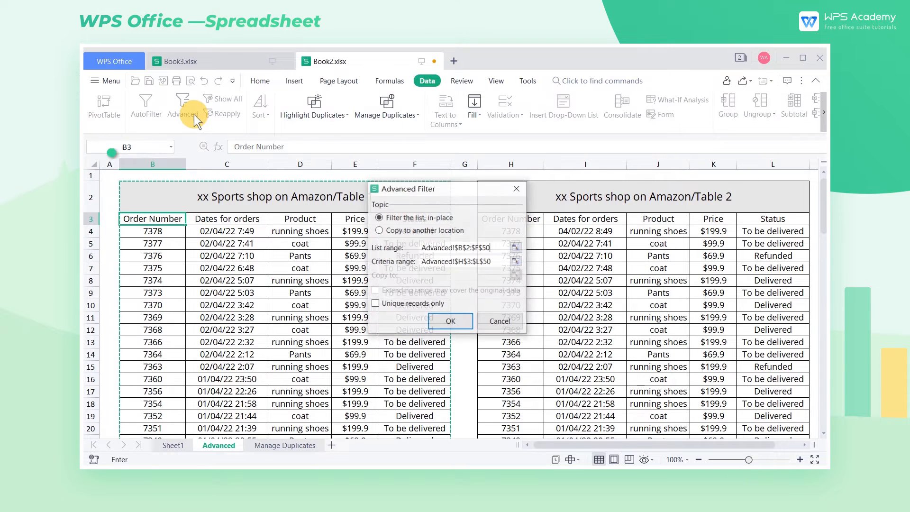
pyautogui.click(516, 248)
pyautogui.moveTo(178, 220); pyautogui.dragTo(401, 212)
pyautogui.hotkey('ctrl', 'shift', 'Down')
pyautogui.press('Return')
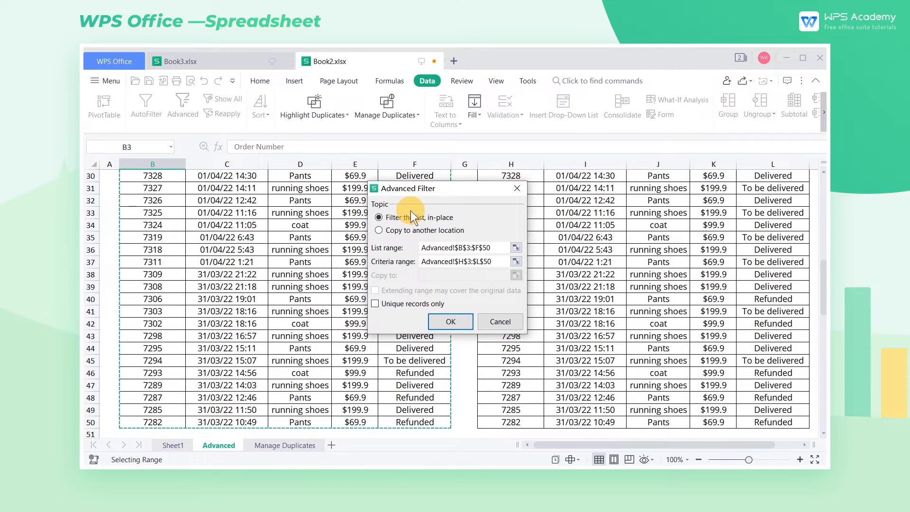
# Set the criteria range to Table 2, H3:L50, and apply the Advanced Filter in place.
pyautogui.click(515, 261)
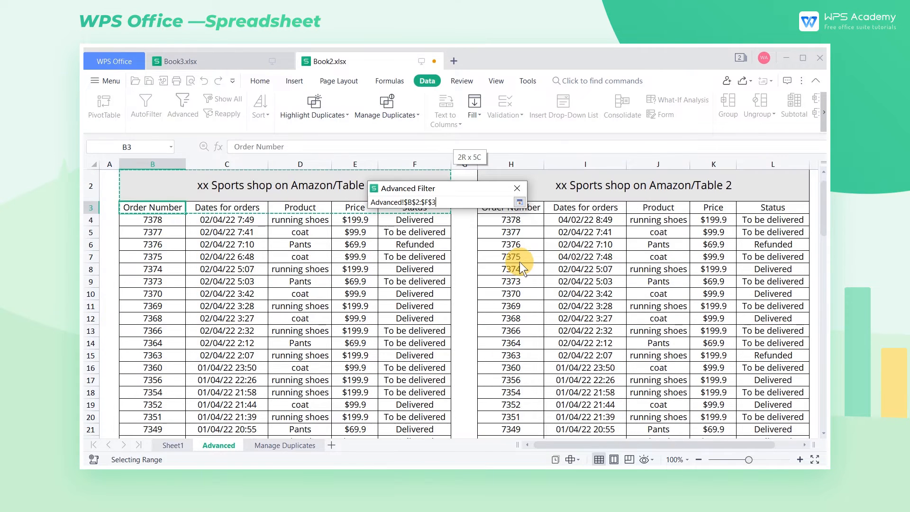
pyautogui.moveTo(536, 206); pyautogui.dragTo(747, 207)
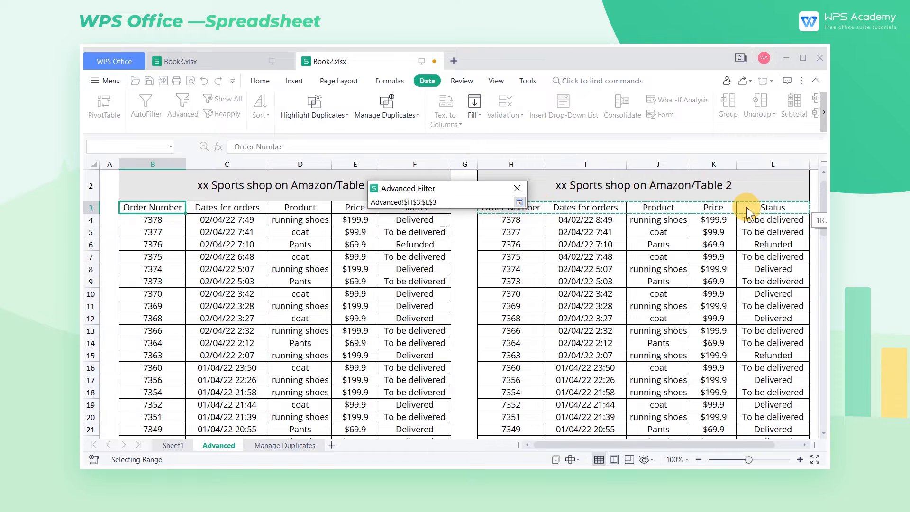
pyautogui.hotkey('ctrl', 'shift', 'Down')
pyautogui.press('Return')
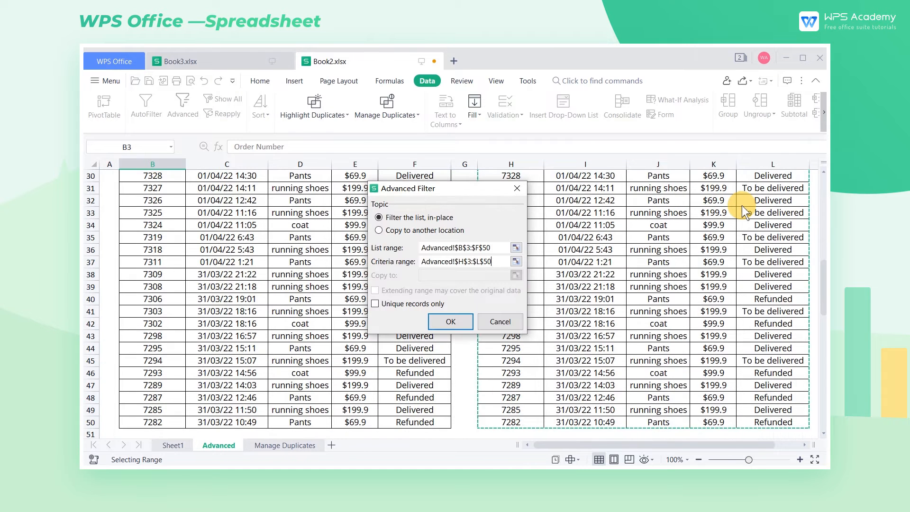
pyautogui.click(451, 322)
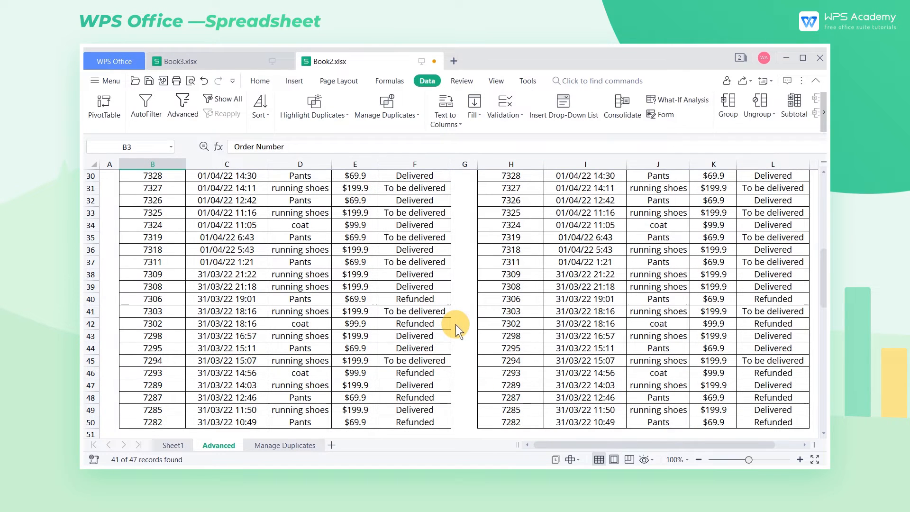
# Fill the filtered Table 1 rows in B3:F50 with light blue, and bring back the hidden rows by switching to AutoFilter.
pyautogui.scroll(10, 460, 317)
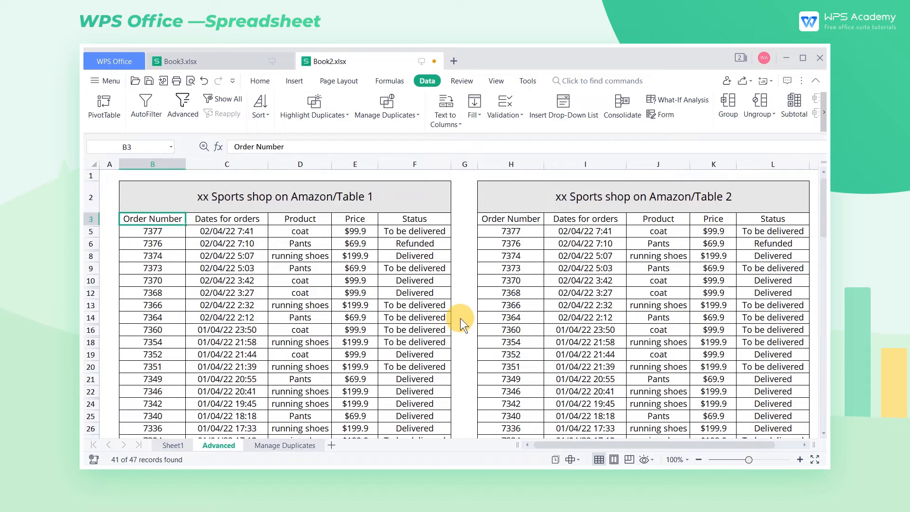
pyautogui.moveTo(180, 219); pyautogui.dragTo(400, 218)
pyautogui.hotkey('ctrl', 'shift', 'Down')
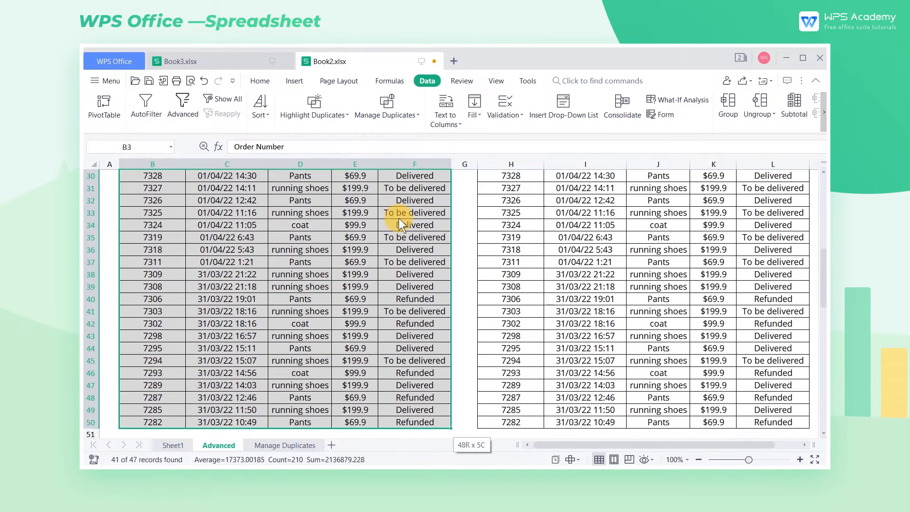
pyautogui.click(260, 81)
pyautogui.click(282, 113)
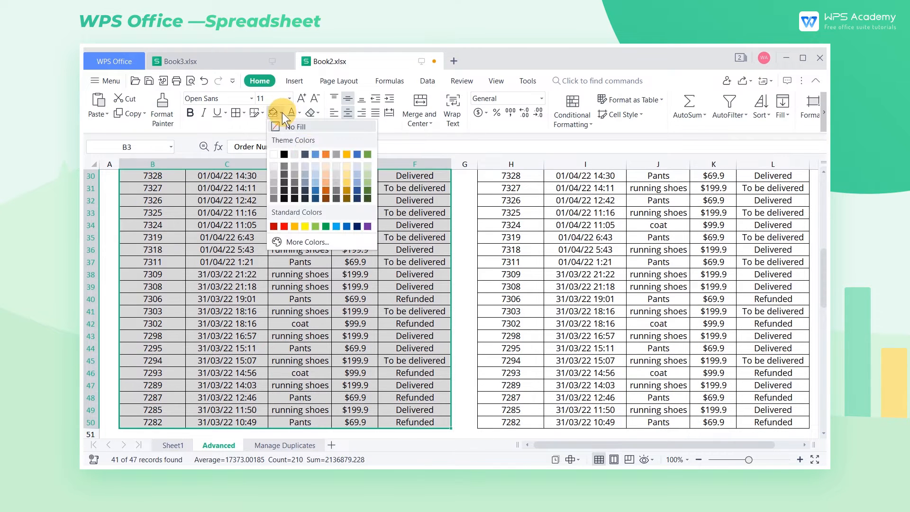
pyautogui.click(316, 167)
pyautogui.scroll(10, 467, 245)
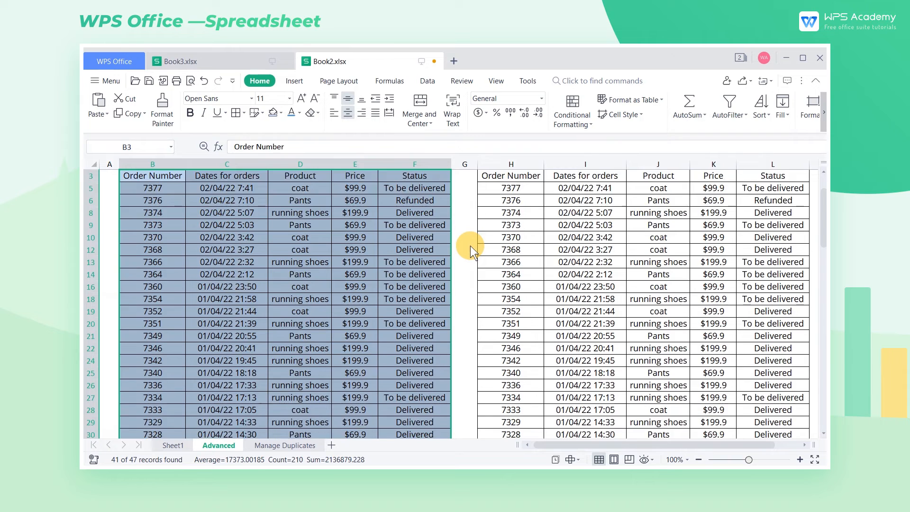
pyautogui.hotkey('ctrl', 'shift', 'l')
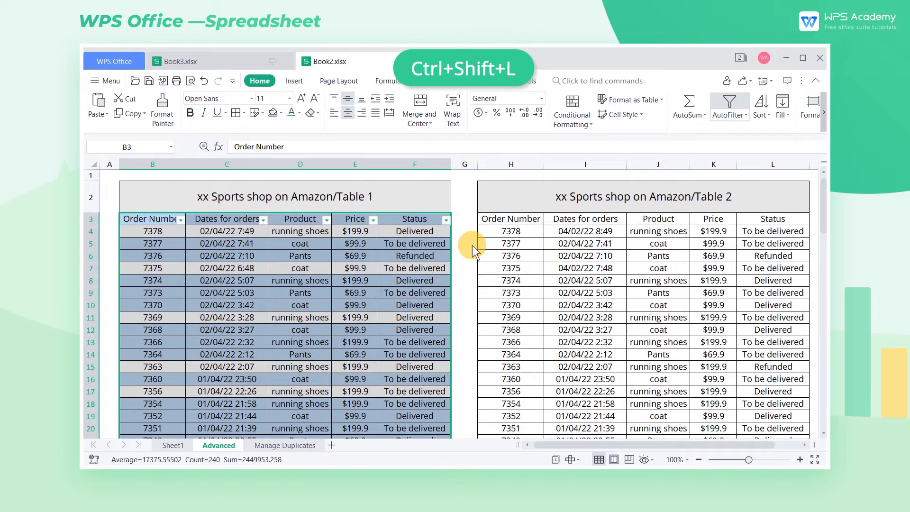
pyautogui.click(468, 243)
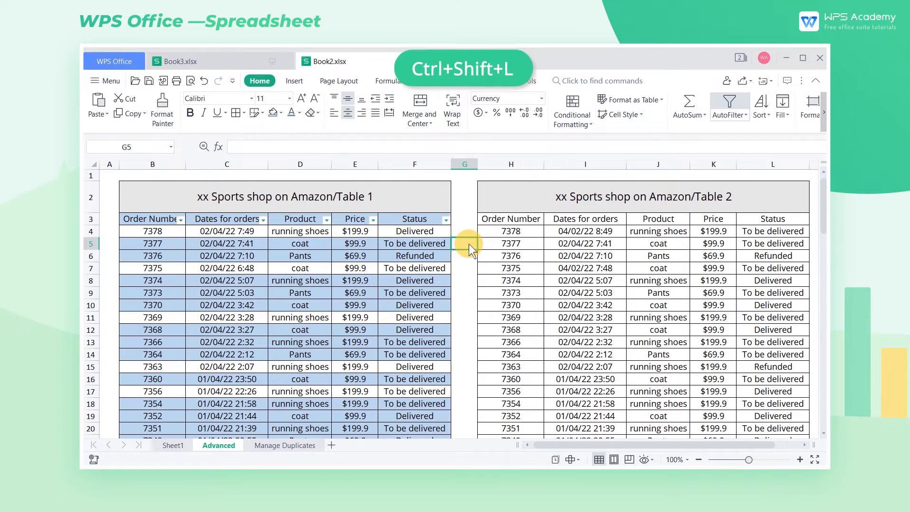
# On the Manage Duplicates sheet, start highlighting unique values from cell B3 and choose the Two Ranges comparison.
pyautogui.click(303, 442)
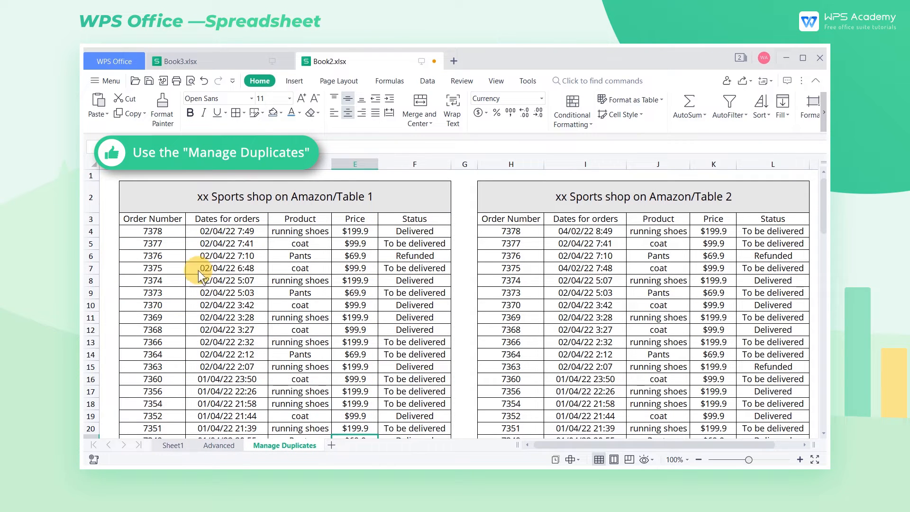
pyautogui.click(174, 222)
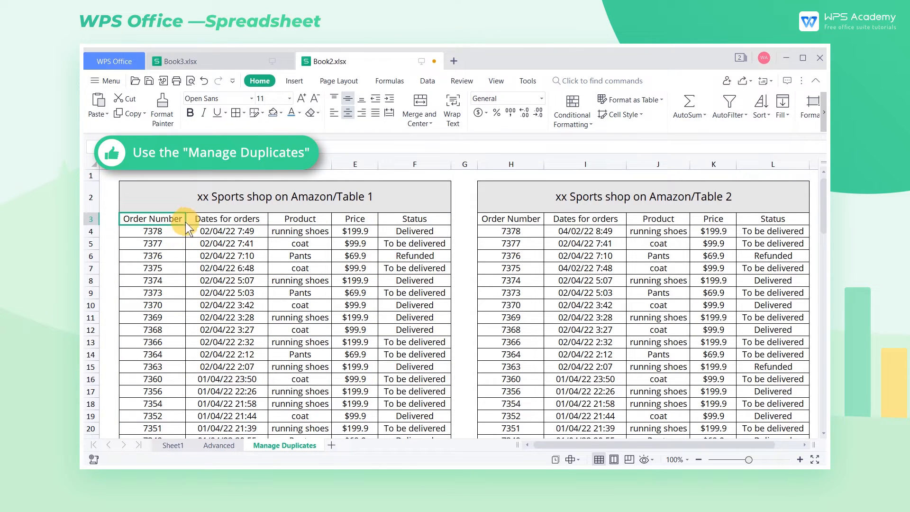
pyautogui.click(429, 81)
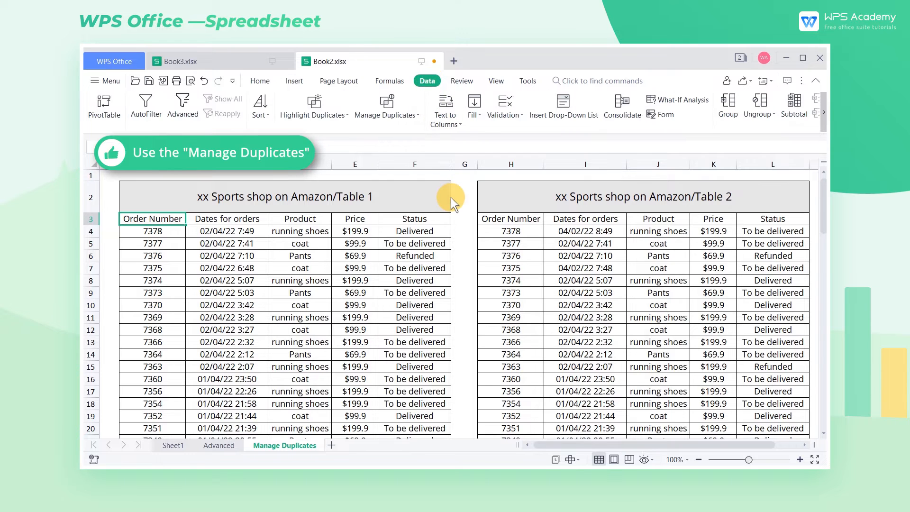
pyautogui.click(407, 119)
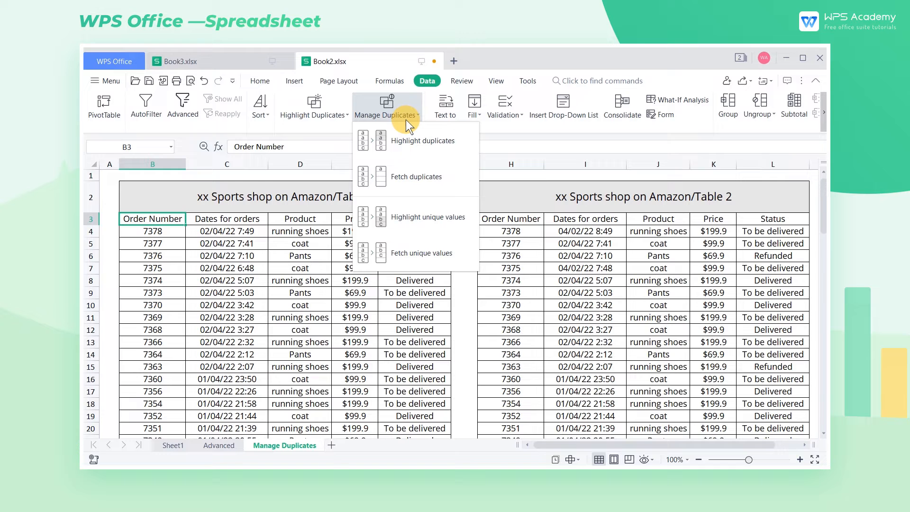
pyautogui.click(434, 212)
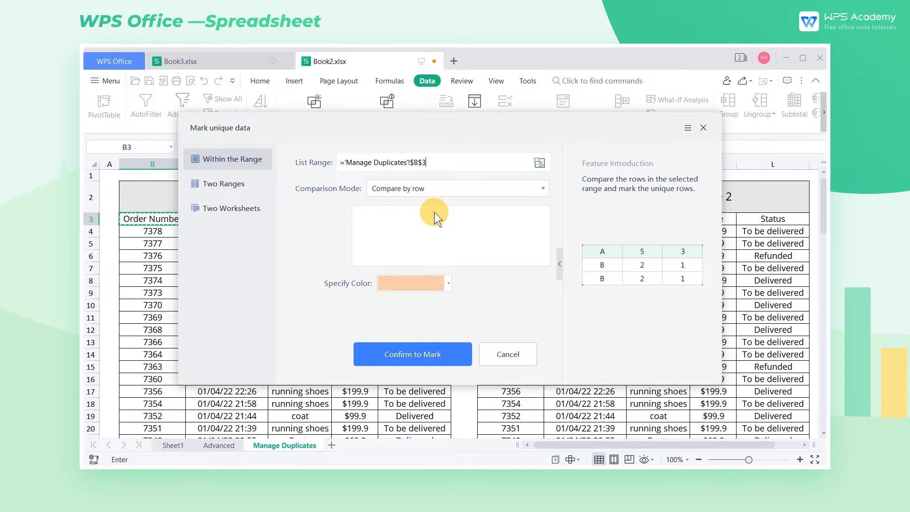
pyautogui.click(241, 191)
pyautogui.click(242, 203)
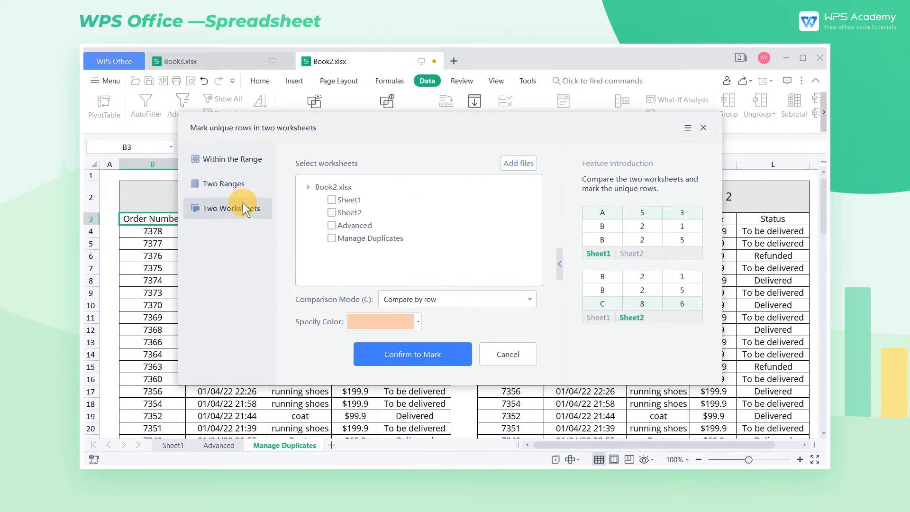
pyautogui.click(243, 183)
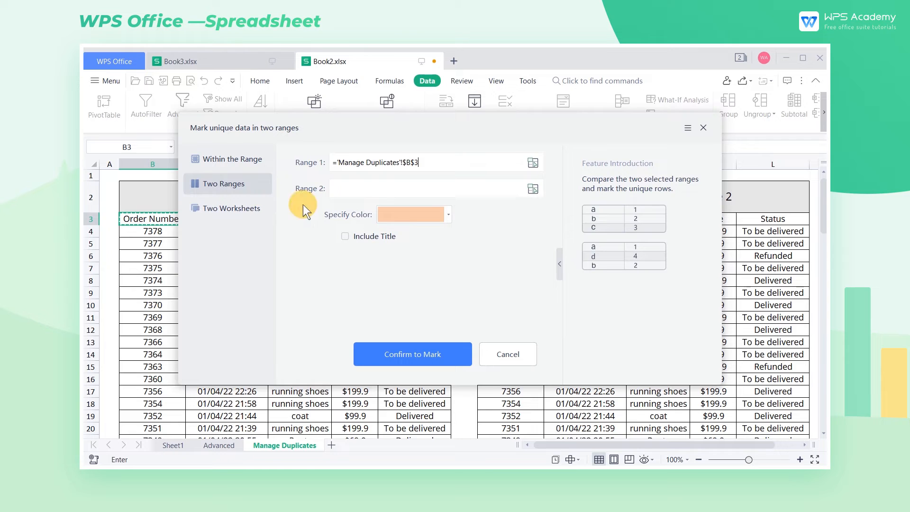
# Set Range 1 of the unique-value comparison to Table 1, B3:F50.
pyautogui.click(528, 163)
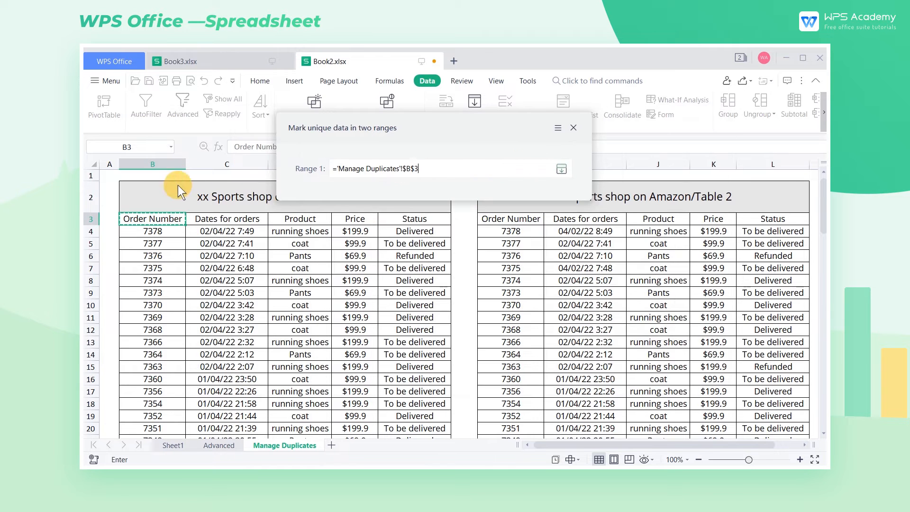
pyautogui.moveTo(153, 219); pyautogui.dragTo(410, 223)
pyautogui.hotkey('ctrl', 'shift', 'Down')
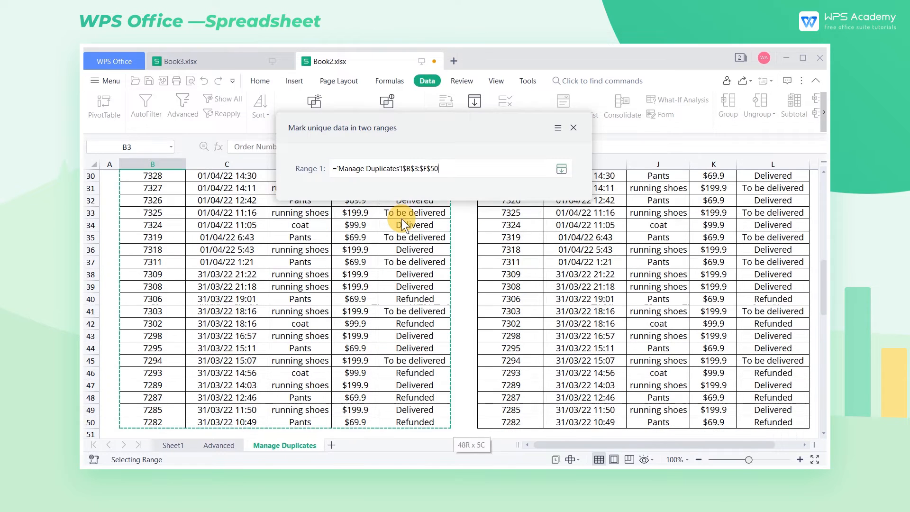
pyautogui.click(559, 170)
# Set Range 2 of the unique-value comparison to Table 2, H3:L50.
pyautogui.click(539, 188)
pyautogui.moveTo(509, 123); pyautogui.dragTo(400, 124)
pyautogui.scroll(10, 514, 420)
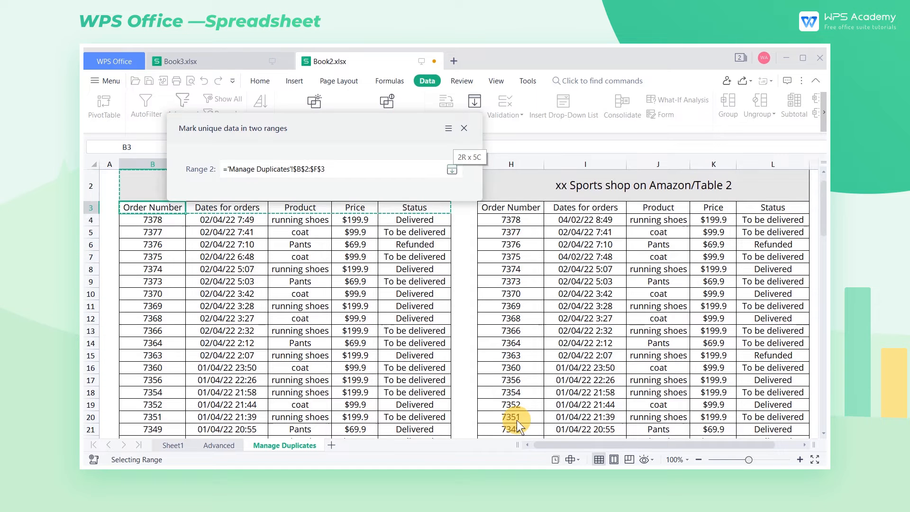
pyautogui.moveTo(536, 209); pyautogui.dragTo(787, 205)
pyautogui.hotkey('ctrl', 'shift', 'Down')
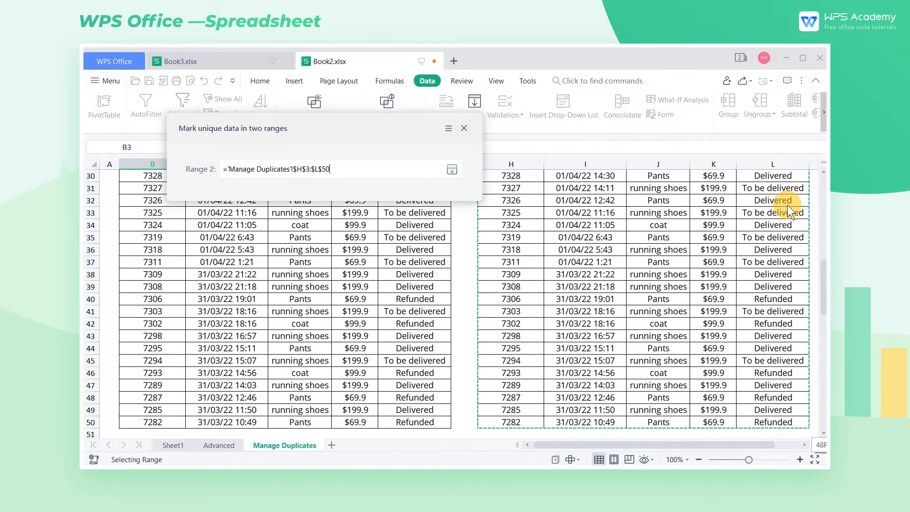
pyautogui.click(455, 171)
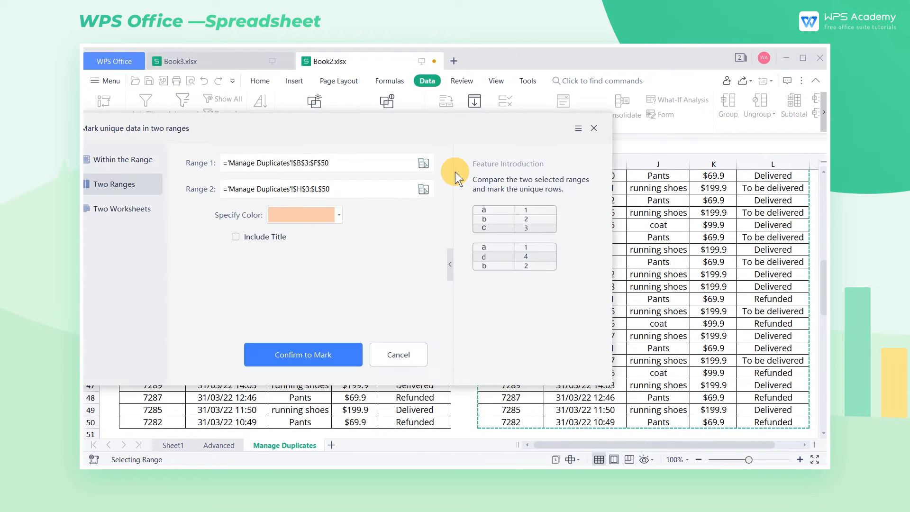
# Choose light gold as the marking colour and mark the unique rows in both tables.
pyautogui.moveTo(466, 121); pyautogui.dragTo(574, 118)
pyautogui.click(459, 212)
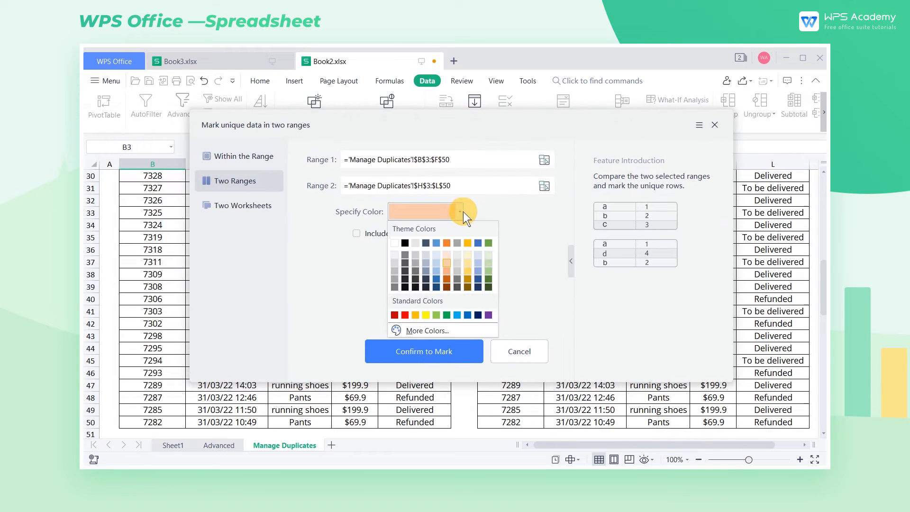
pyautogui.click(466, 264)
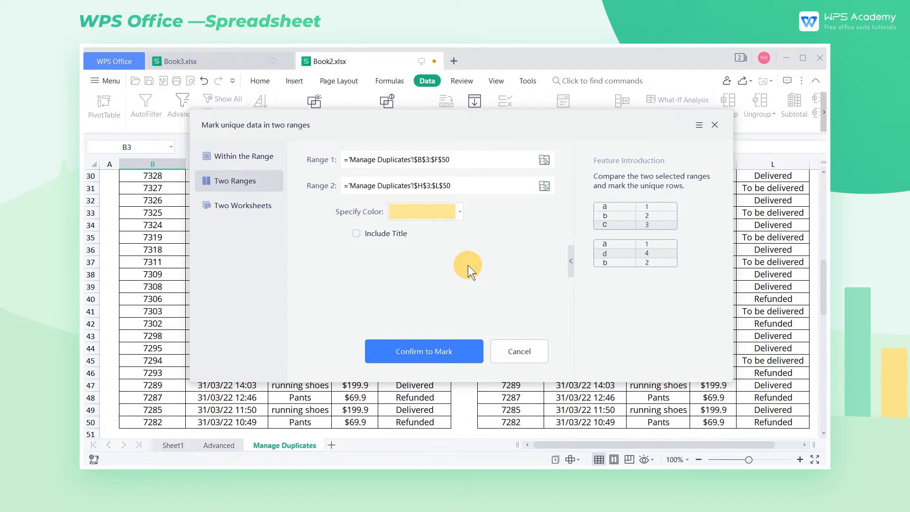
pyautogui.click(456, 351)
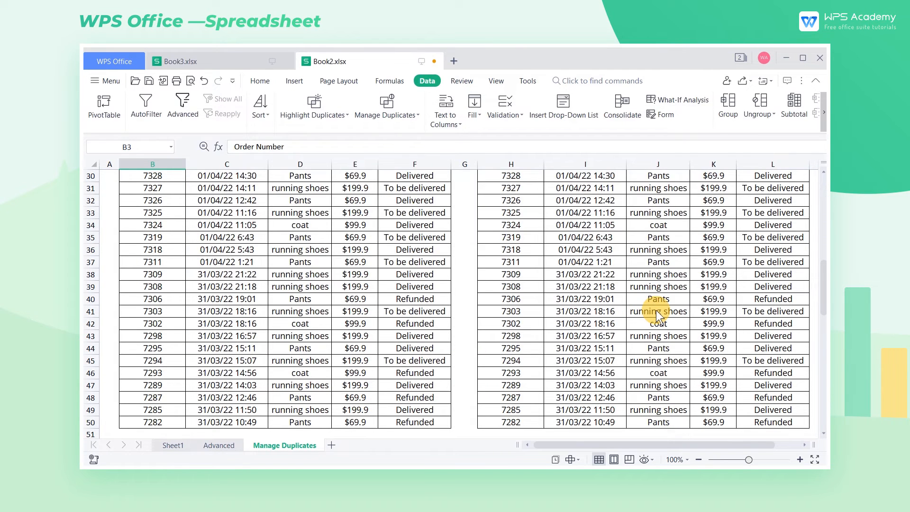
pyautogui.scroll(6, 658, 317)
pyautogui.scroll(4, 658, 314)
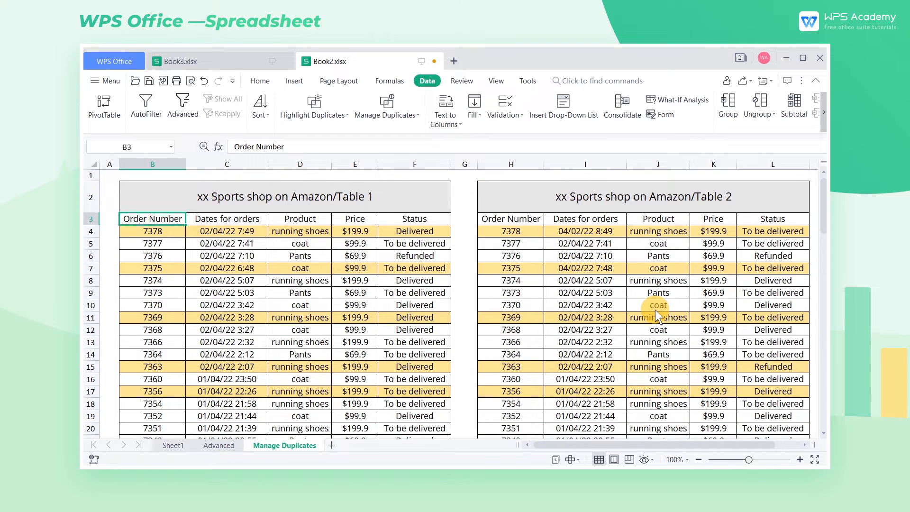
# Start fetching unique values with the Two Ranges comparison and set Range 1 to Table 1, B3:F50.
pyautogui.click(412, 118)
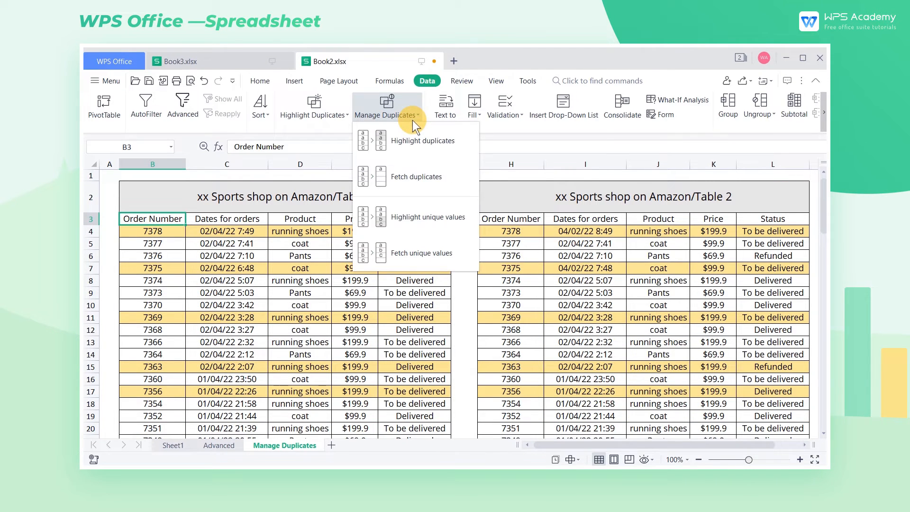
pyautogui.click(445, 254)
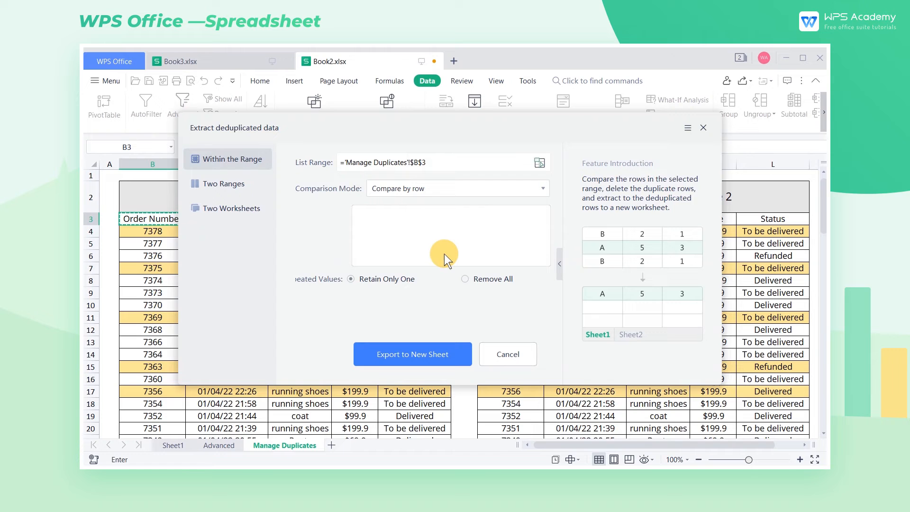
pyautogui.click(242, 185)
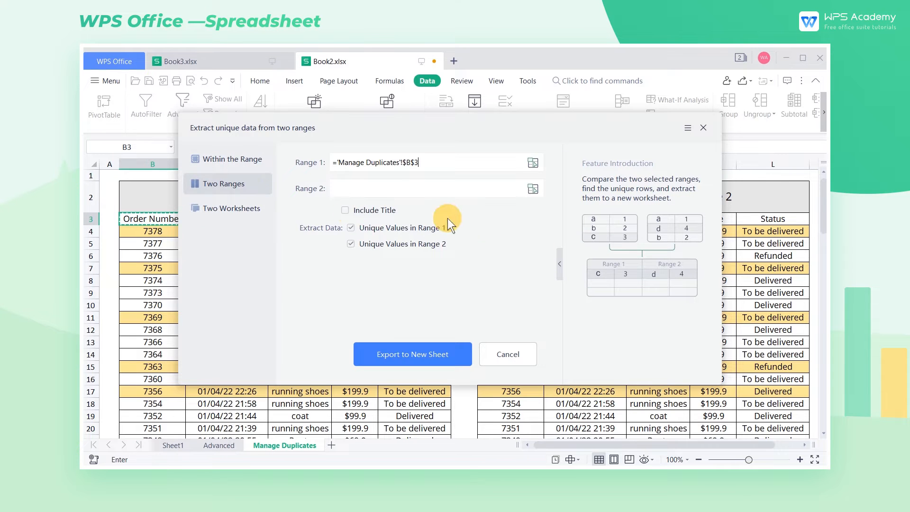
pyautogui.click(538, 164)
pyautogui.moveTo(173, 217); pyautogui.dragTo(400, 218)
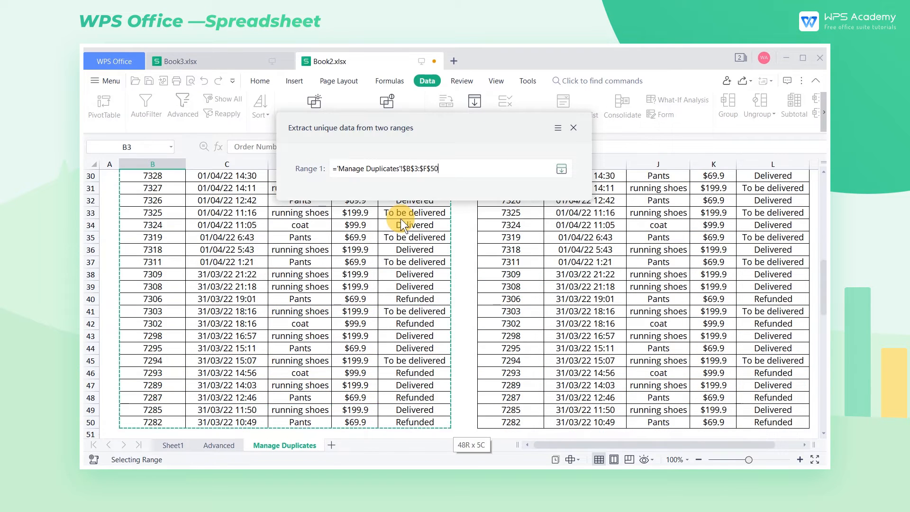
pyautogui.click(565, 169)
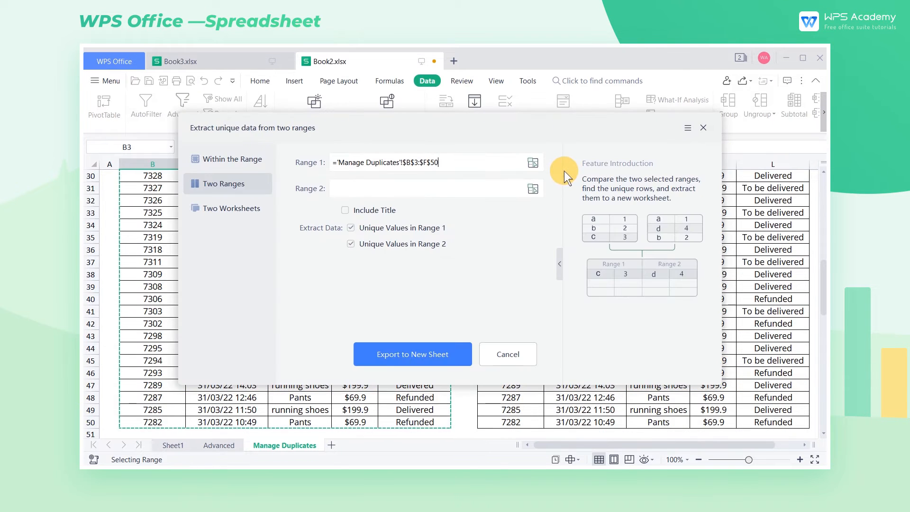
# Set Range 2 of the extraction to Table 2, H3:L50, and export the unique values of both ranges to a new sheet.
pyautogui.click(539, 188)
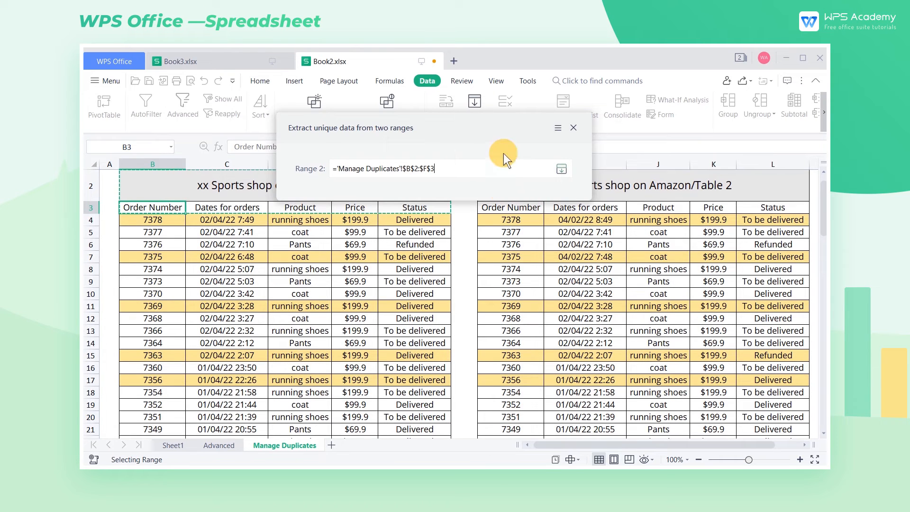
pyautogui.moveTo(511, 207); pyautogui.dragTo(767, 206)
pyautogui.hotkey('ctrl', 'shift', 'Down')
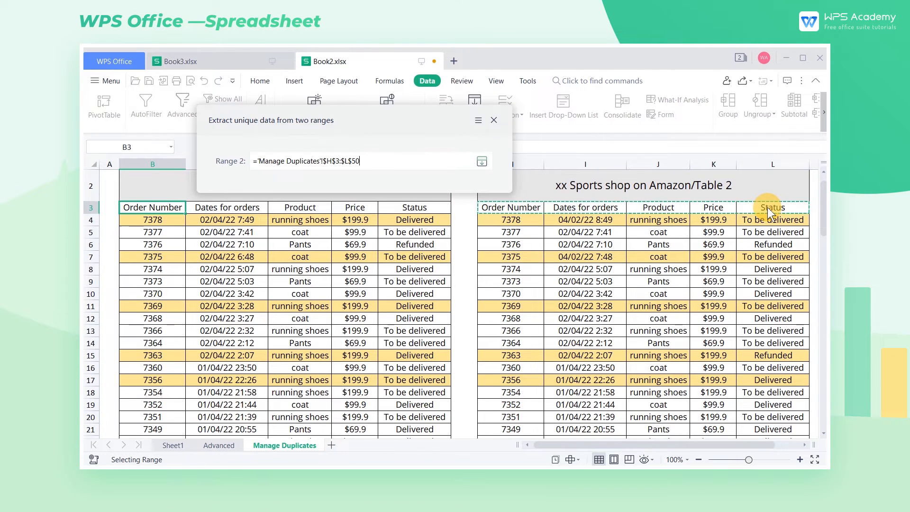
pyautogui.click(482, 163)
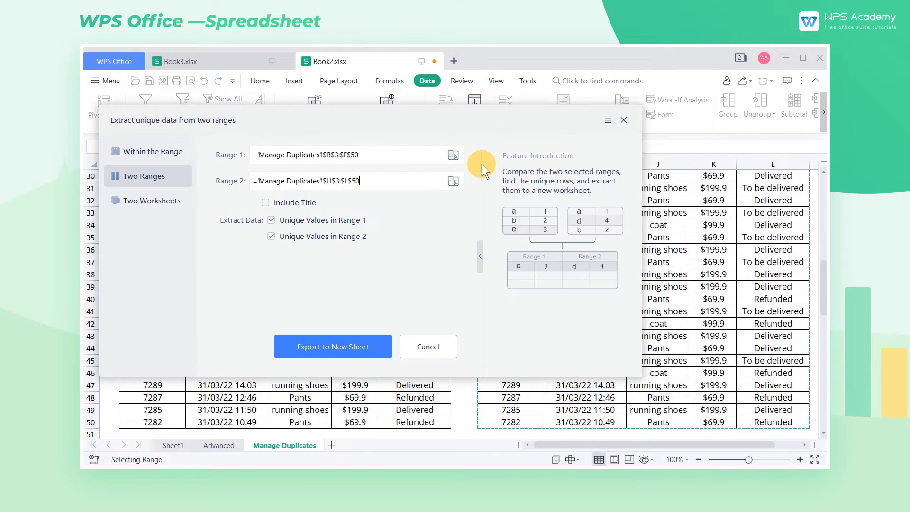
pyautogui.click(388, 348)
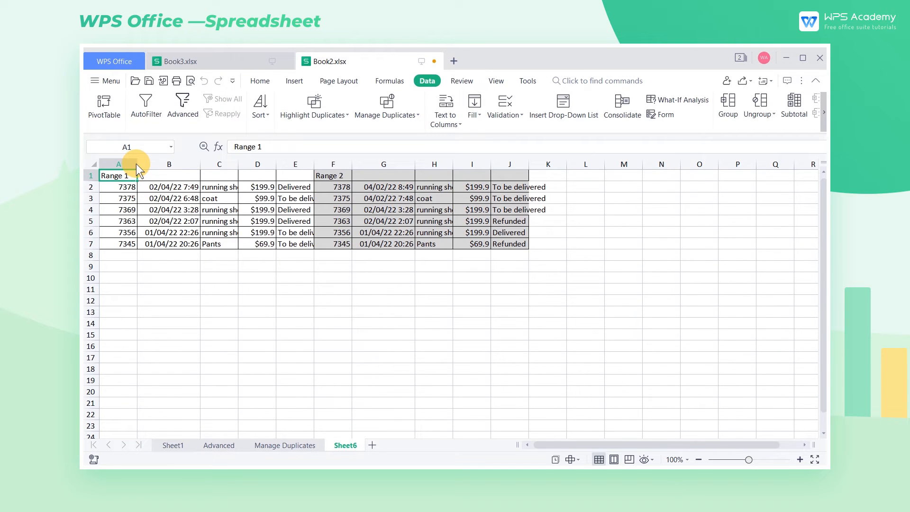
# Autofit the widths of all columns on the exported sheet.
pyautogui.click(93, 164)
pyautogui.doubleClick(137, 164)
pyautogui.click(650, 322)
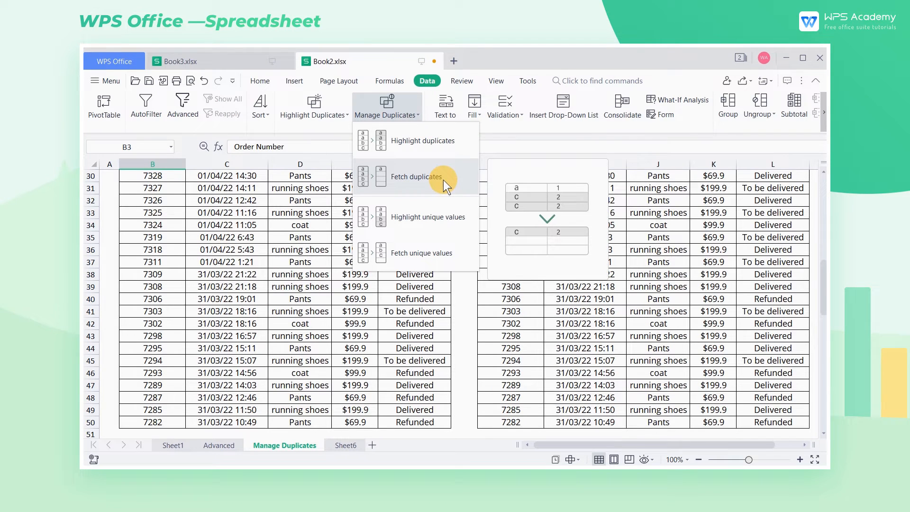
pyautogui.click(634, 263)
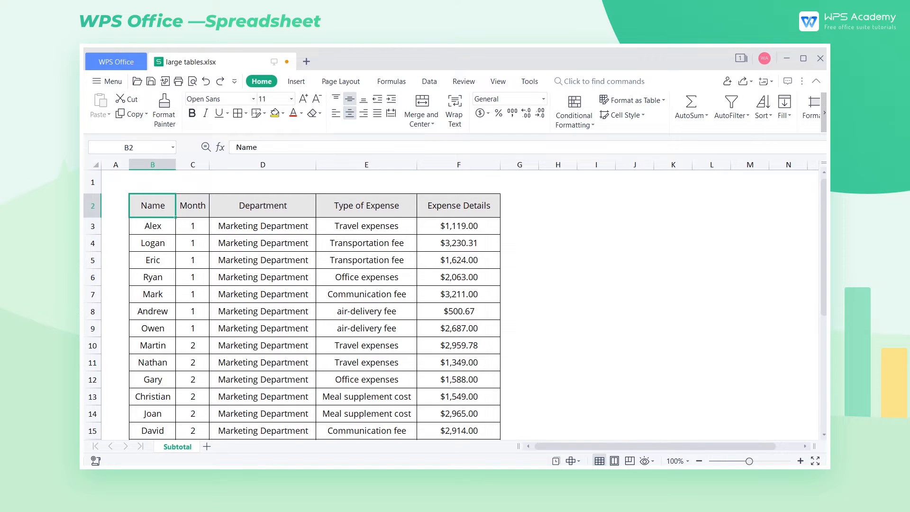
pyautogui.scroll(-2, 636, 367)
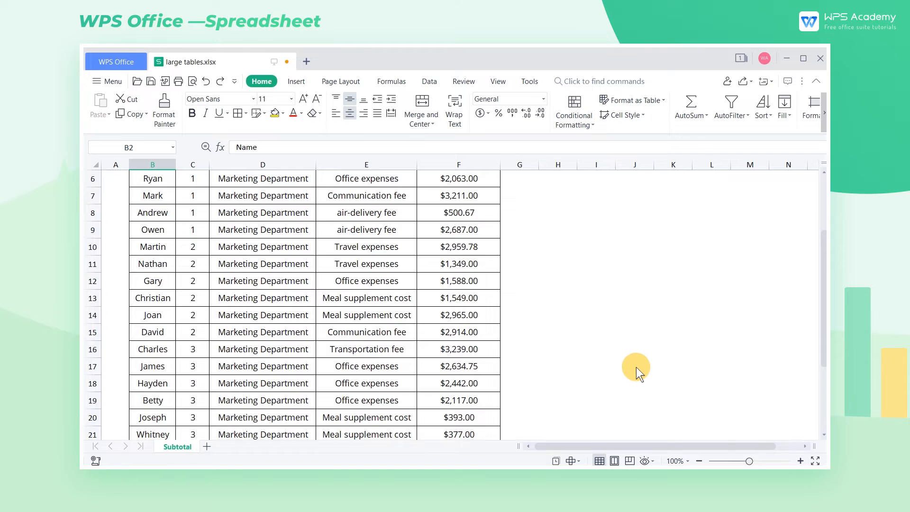
pyautogui.scroll(2, 636, 367)
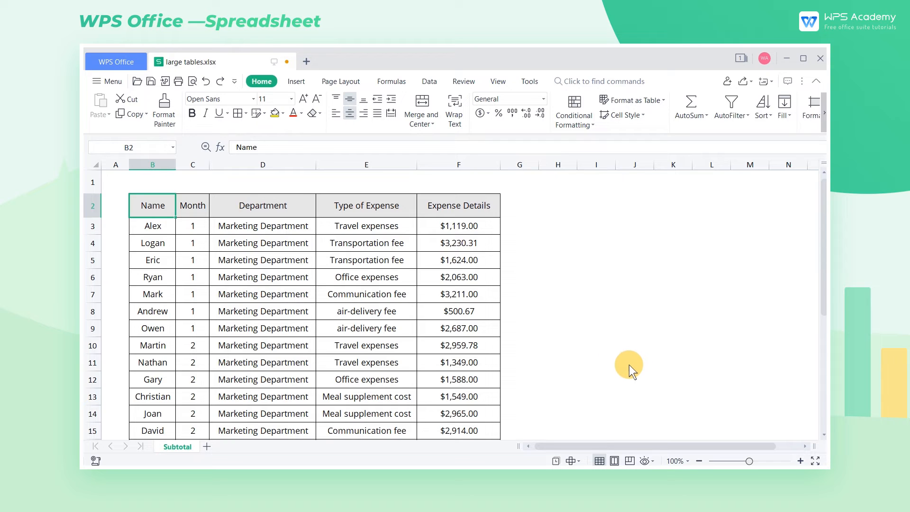
# Sort the expense table in large tables.xlsx in ascending order by Type of Expense.
pyautogui.click(395, 206)
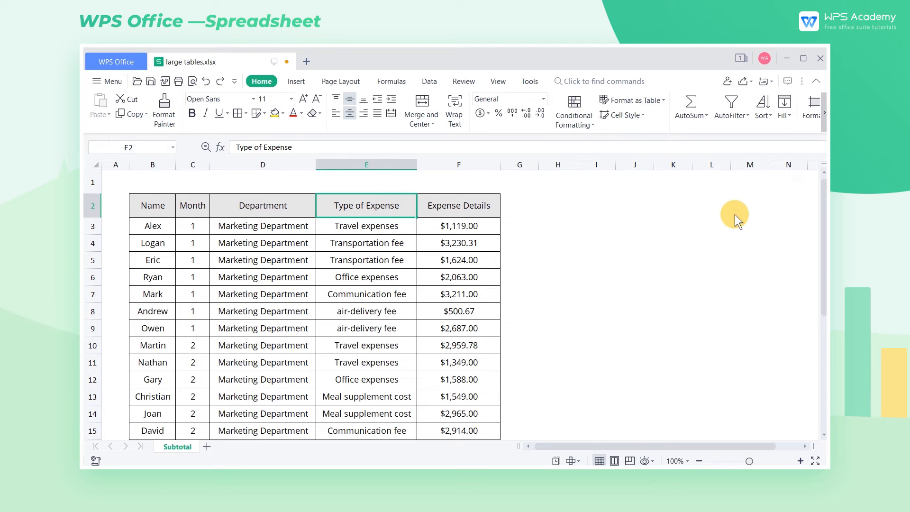
pyautogui.click(771, 115)
pyautogui.click(786, 129)
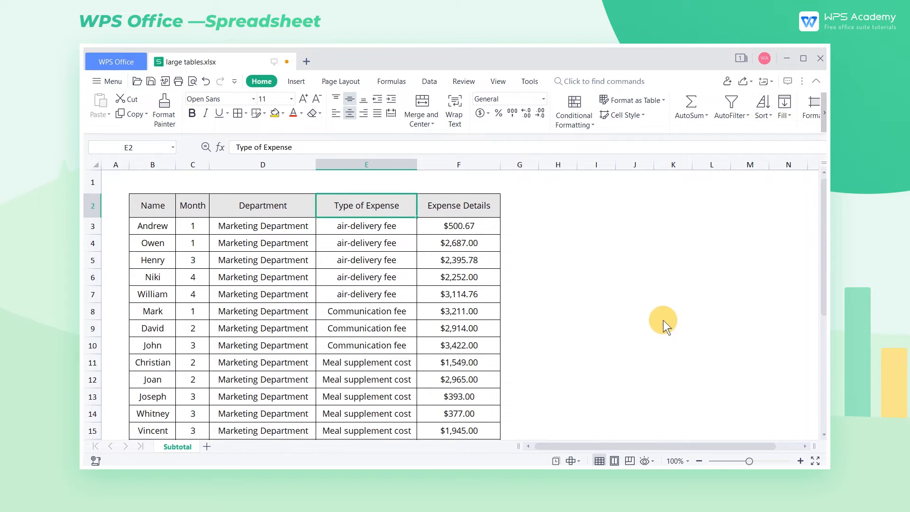
# Insert a blank row above row 8 and sum the air-delivery fee amounts F3:F7 in F8.
pyautogui.click(92, 311)
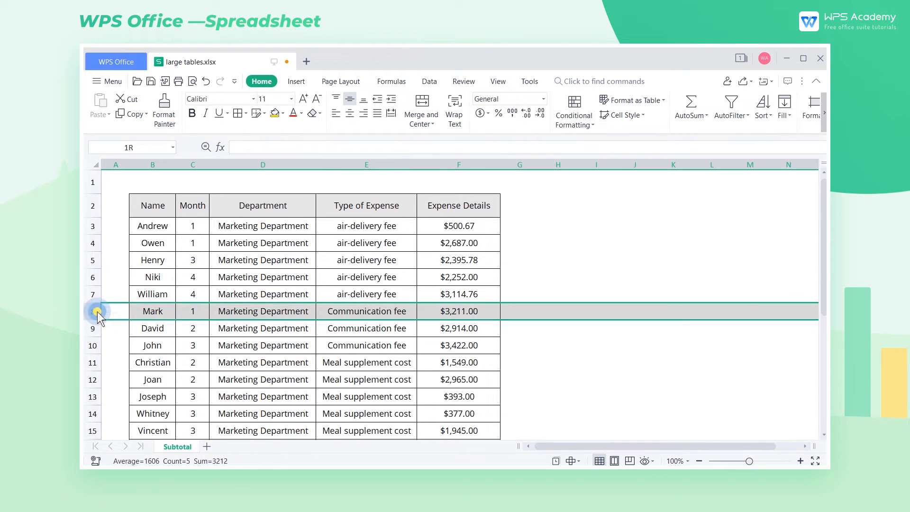
pyautogui.rightClick(92, 311)
pyautogui.click(152, 408)
pyautogui.click(465, 312)
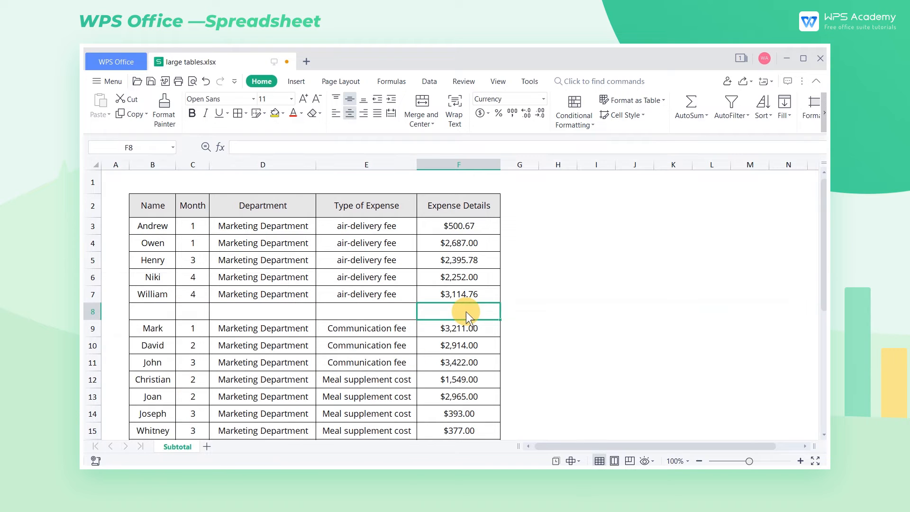
pyautogui.write('=sum(')
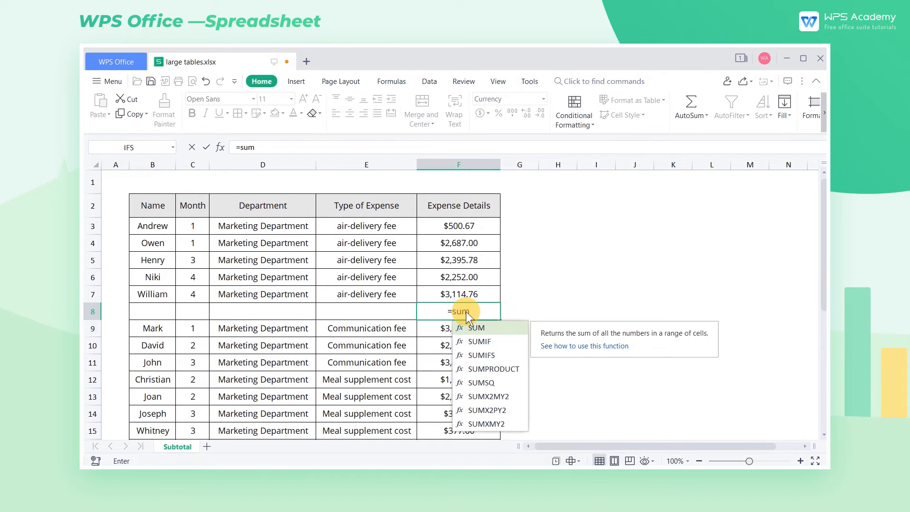
pyautogui.moveTo(493, 226); pyautogui.dragTo(493, 293)
pyautogui.press('Return')
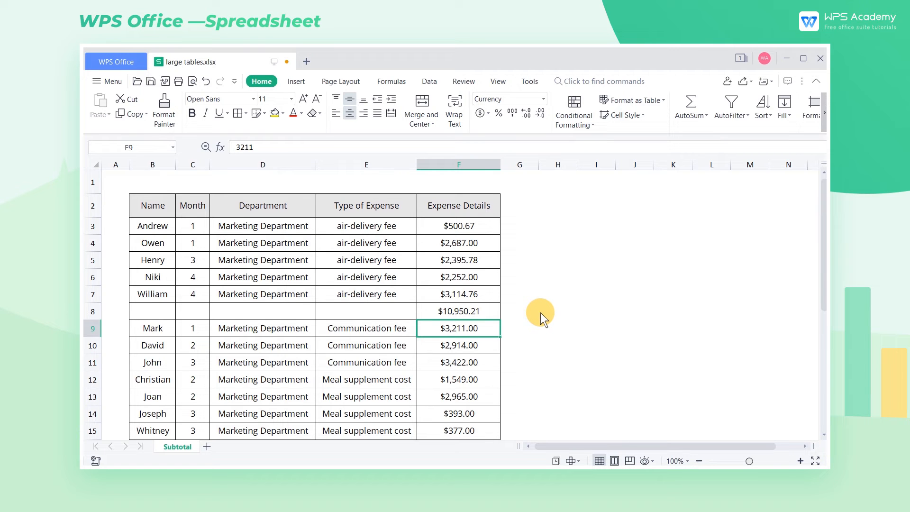
# Delete row 8 with the manually calculated air-delivery fee subtotal.
pyautogui.click(93, 311)
pyautogui.rightClick(95, 313)
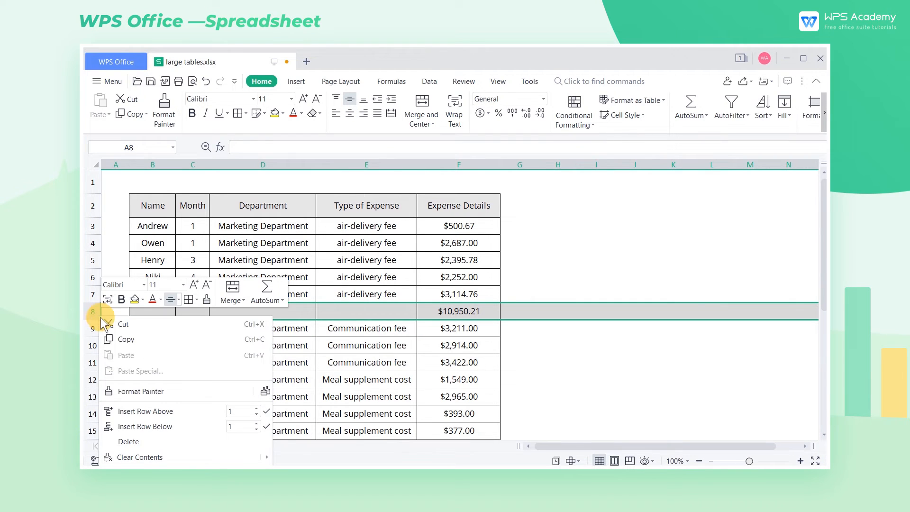
pyautogui.click(127, 442)
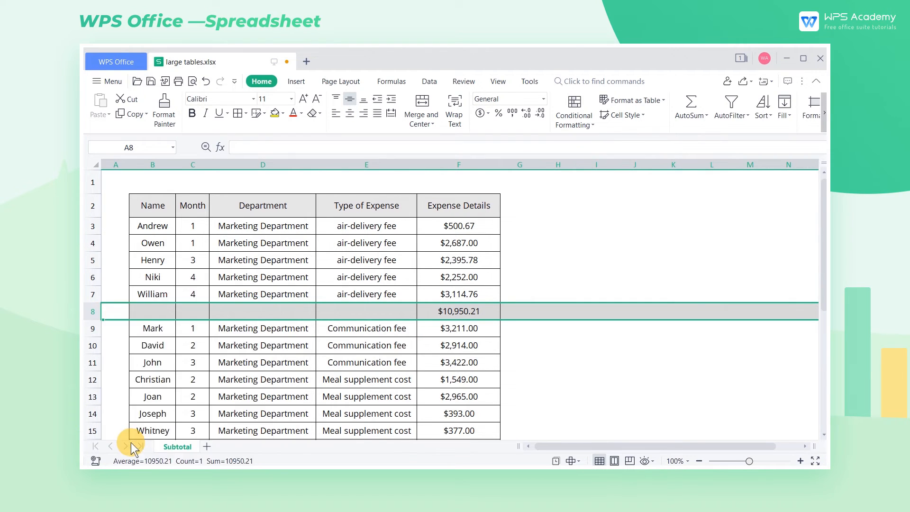
pyautogui.click(553, 314)
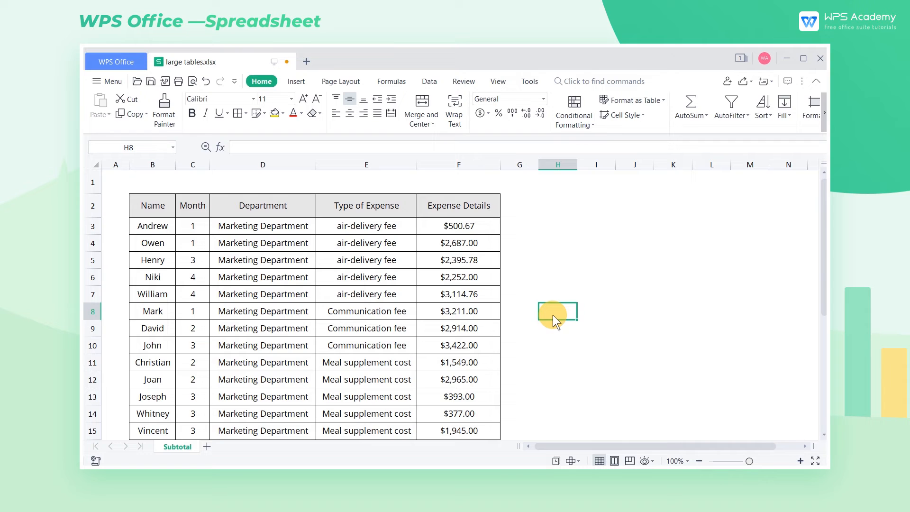
# Start a Subtotal for the whole expense table and group it at each change in Type of Expense.
pyautogui.click(149, 210)
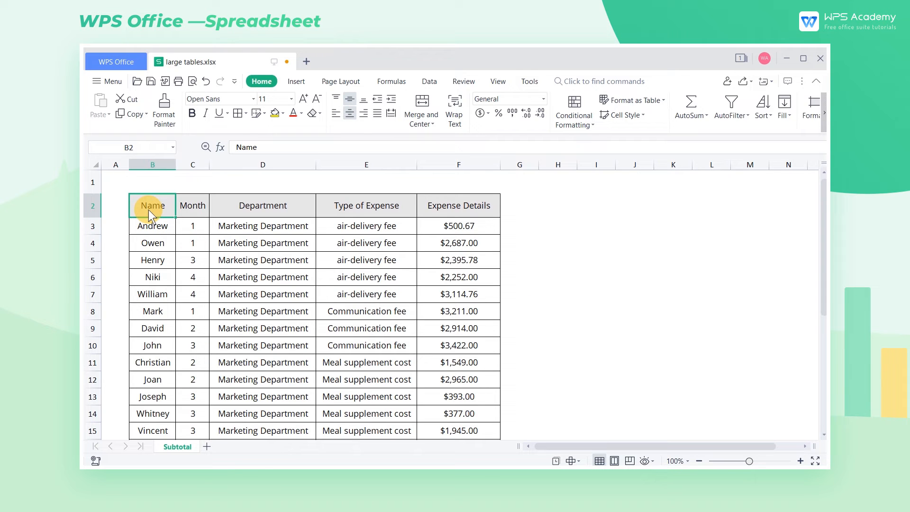
pyautogui.hotkey('ctrl', 'a')
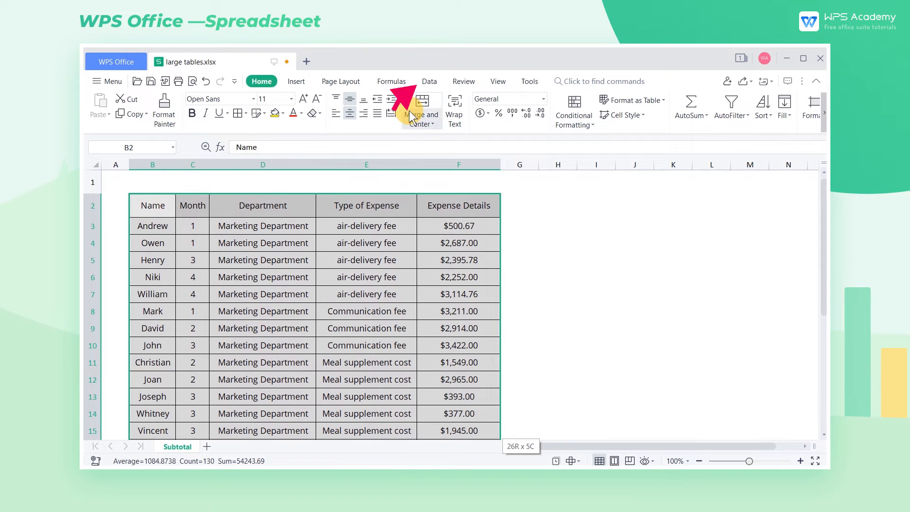
pyautogui.click(425, 81)
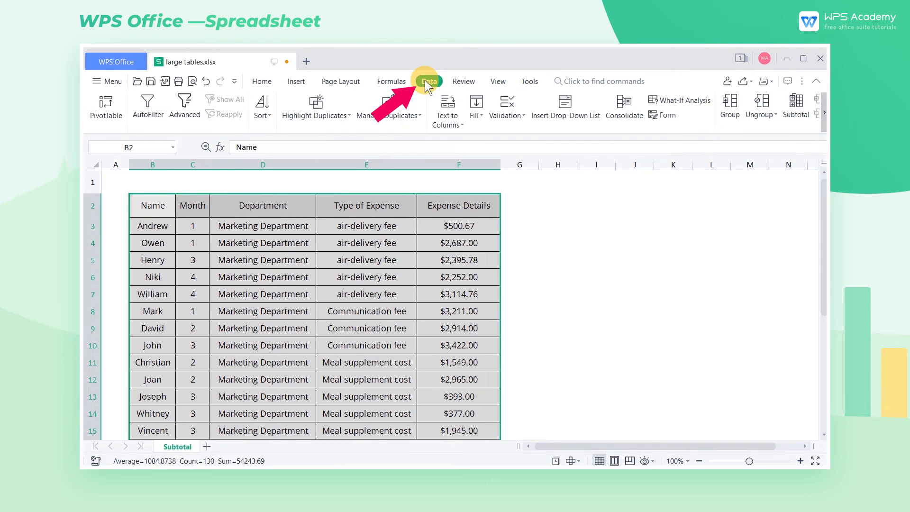
pyautogui.click(794, 115)
pyautogui.moveTo(483, 155); pyautogui.dragTo(666, 184)
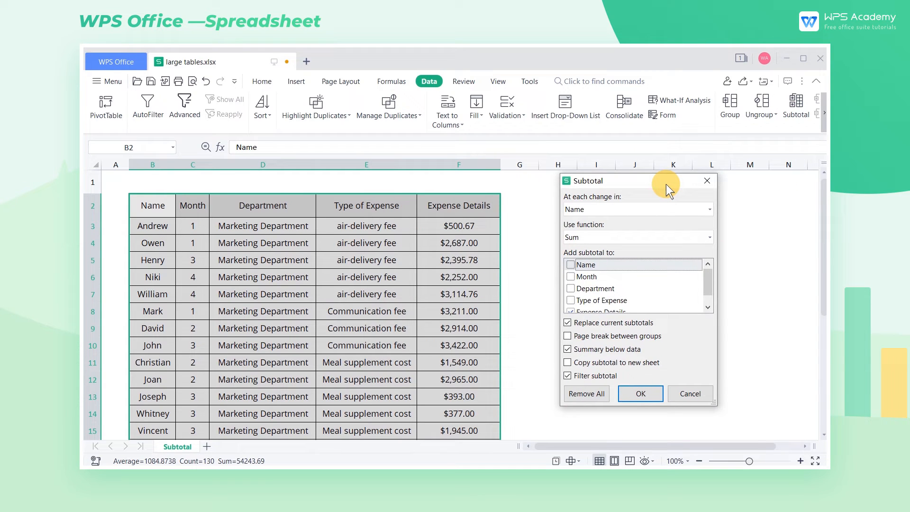
pyautogui.click(712, 209)
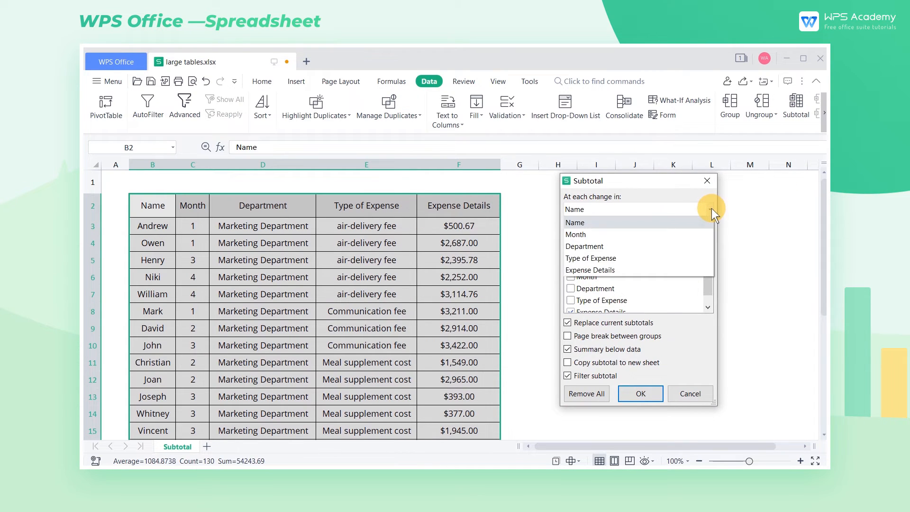
pyautogui.click(600, 259)
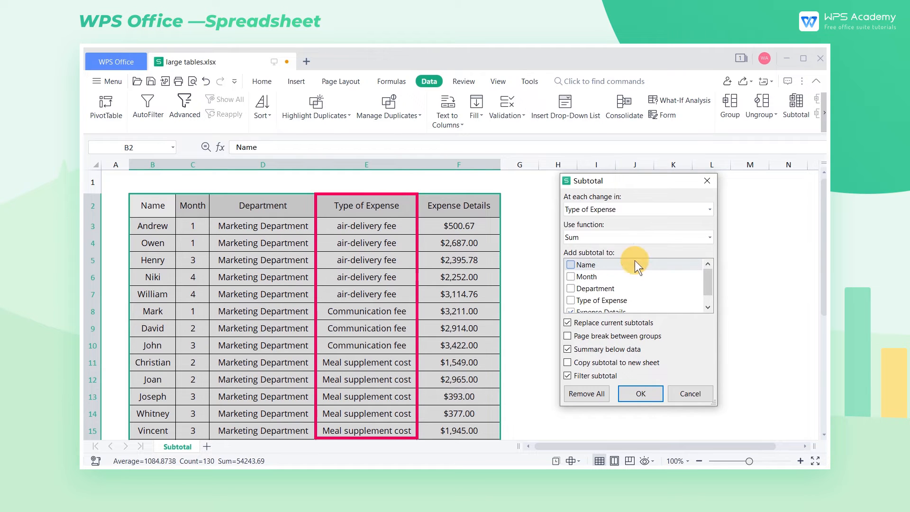
# Use the Sum function on Expense Details and create the subtotals as a copy on a new sheet.
pyautogui.click(712, 234)
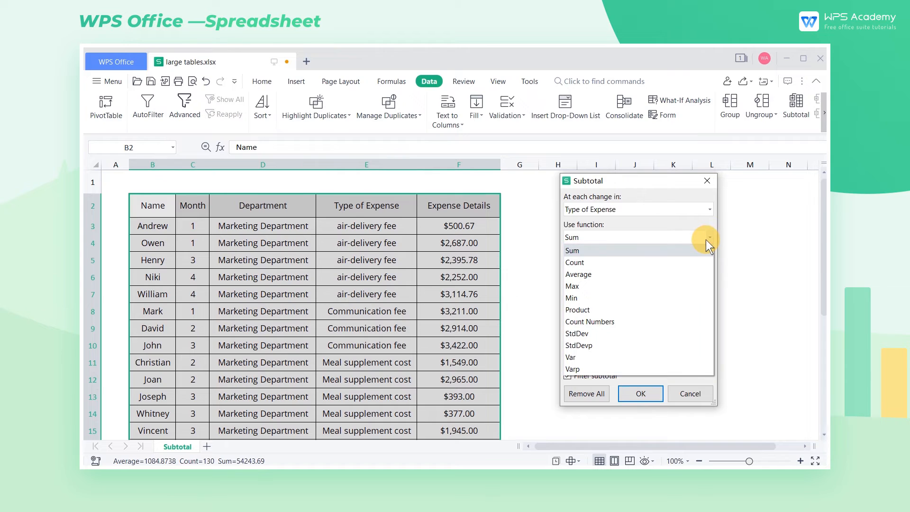
pyautogui.click(703, 250)
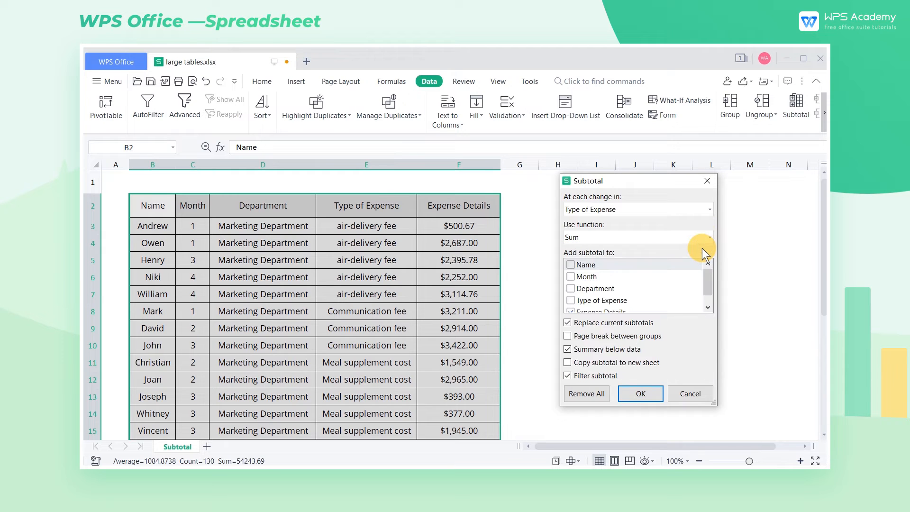
pyautogui.moveTo(709, 275); pyautogui.dragTo(710, 286)
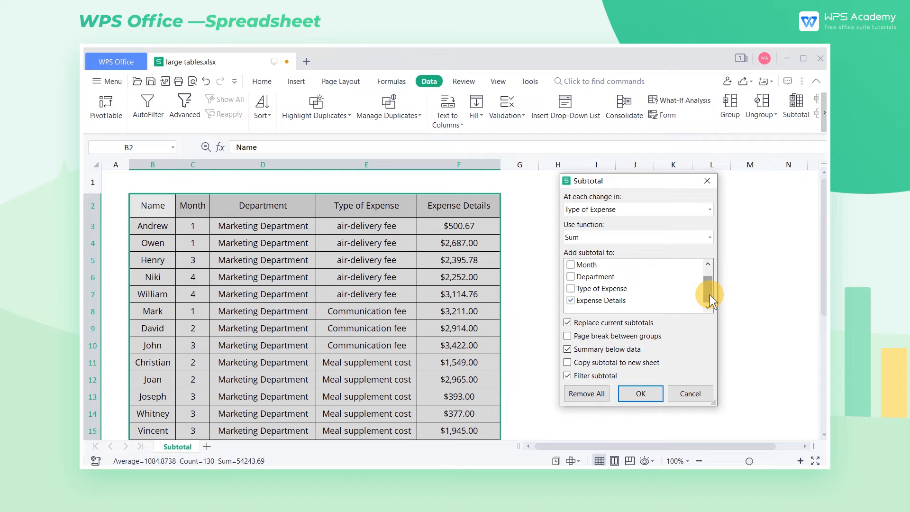
pyautogui.click(658, 365)
pyautogui.click(644, 398)
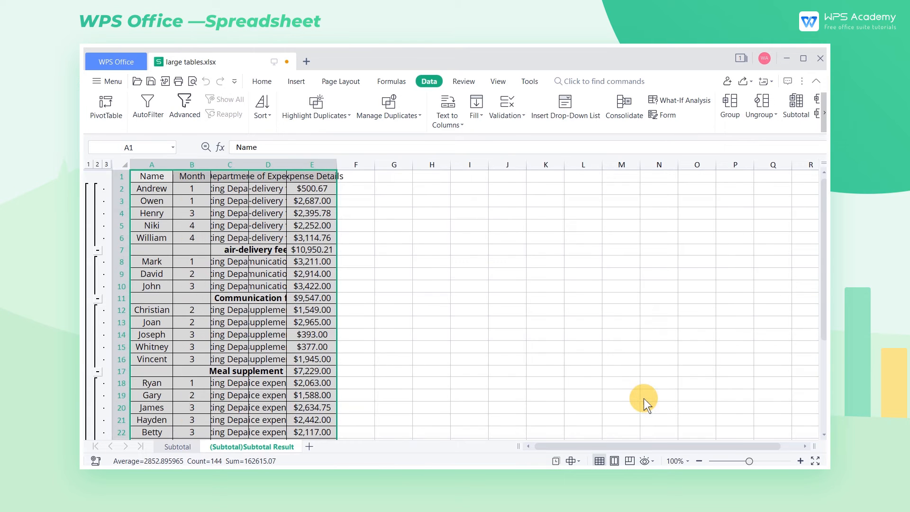
# Auto-fit the width of all columns on the (Subtotal)Subtotal Result sheet.
pyautogui.click(125, 164)
pyautogui.doubleClick(173, 164)
pyautogui.click(551, 260)
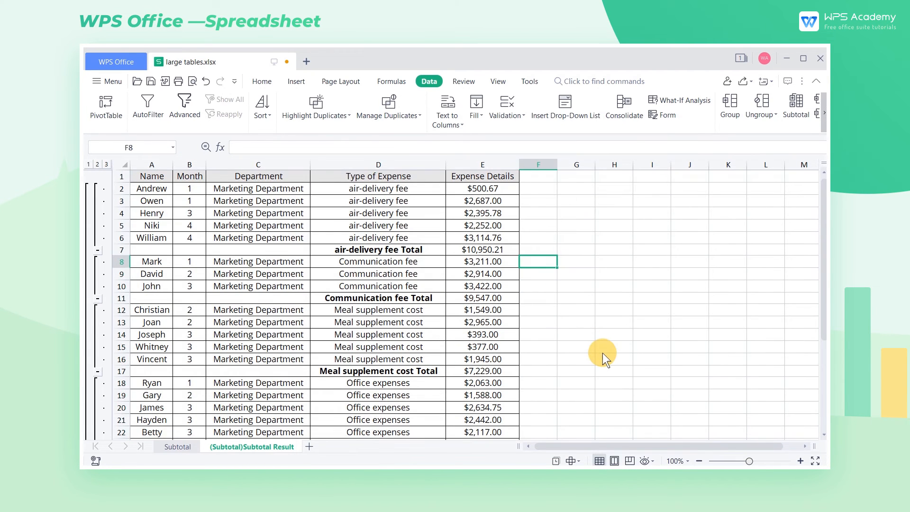
# View the subtotal result at outline levels 2 and 1, and expand it back to full detail at level 3.
pyautogui.click(97, 164)
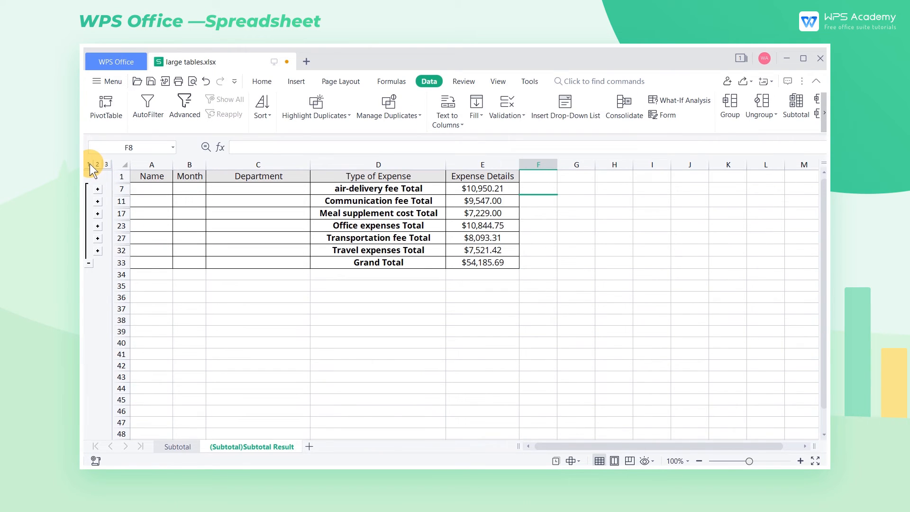
pyautogui.click(90, 164)
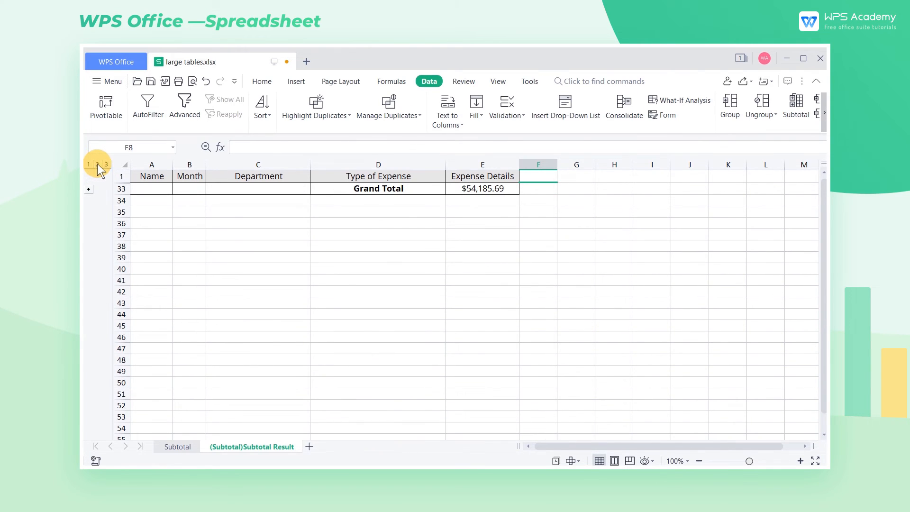
pyautogui.click(97, 164)
pyautogui.click(106, 164)
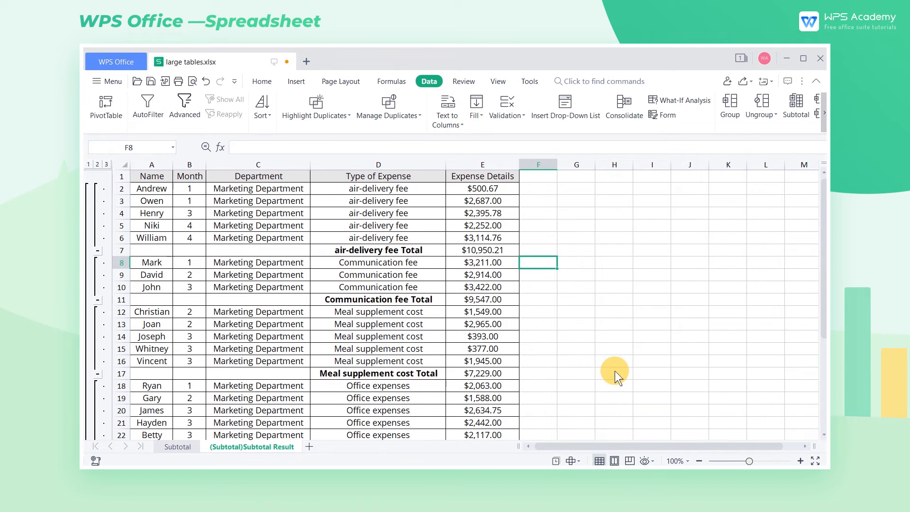
# Remove all subtotals from the whole table on the (Subtotal)Subtotal Result sheet.
pyautogui.click(260, 232)
pyautogui.hotkey('ctrl', 'a')
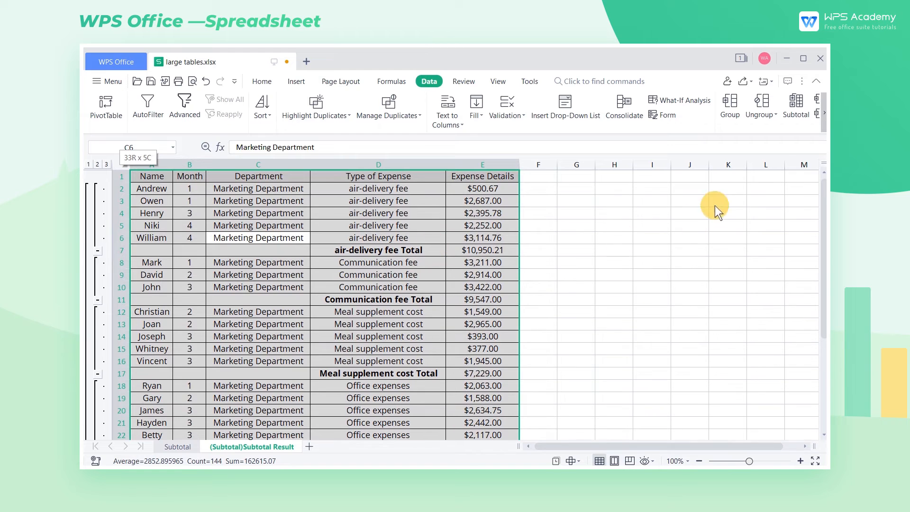
pyautogui.click(790, 114)
pyautogui.moveTo(454, 150); pyautogui.dragTo(659, 176)
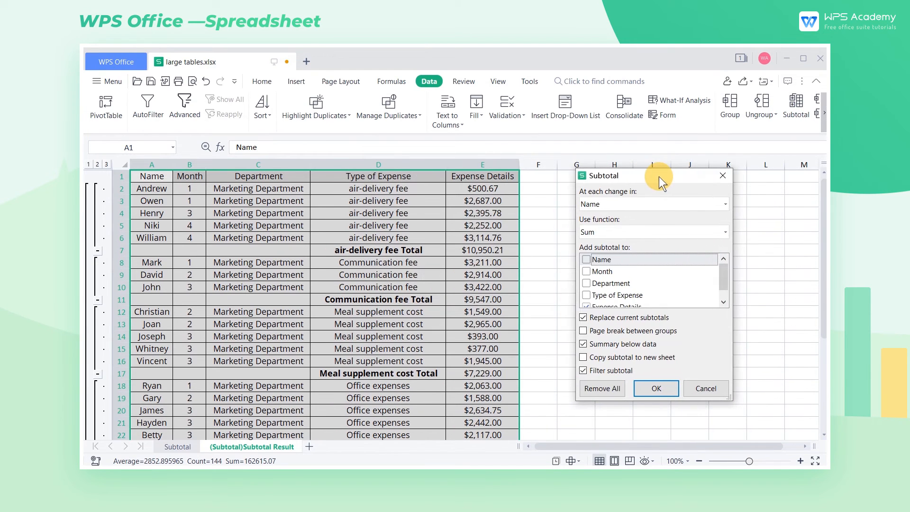
pyautogui.click(602, 389)
pyautogui.click(558, 336)
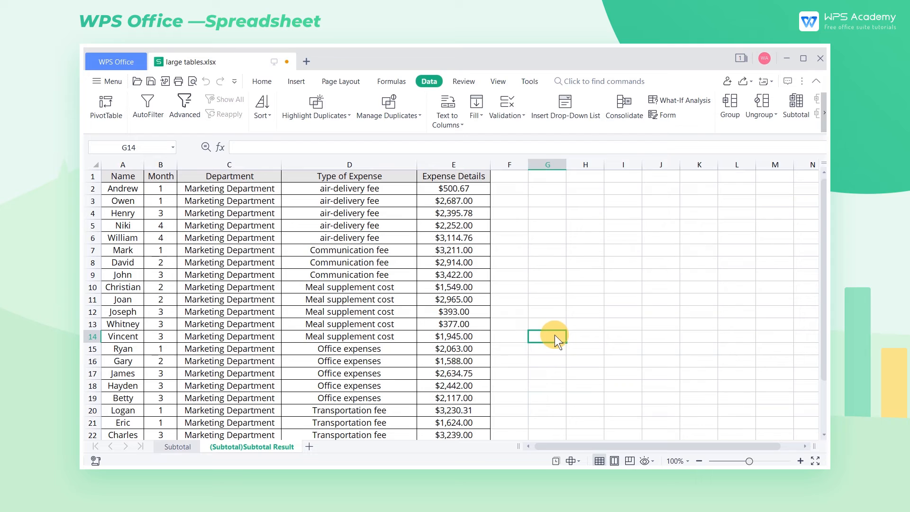
pyautogui.moveTo(398, 190); pyautogui.dragTo(394, 333)
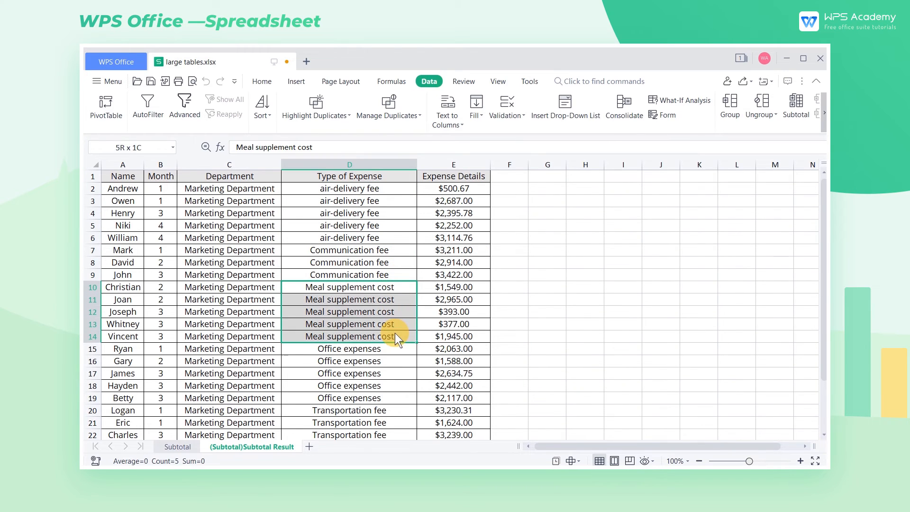
pyautogui.click(524, 362)
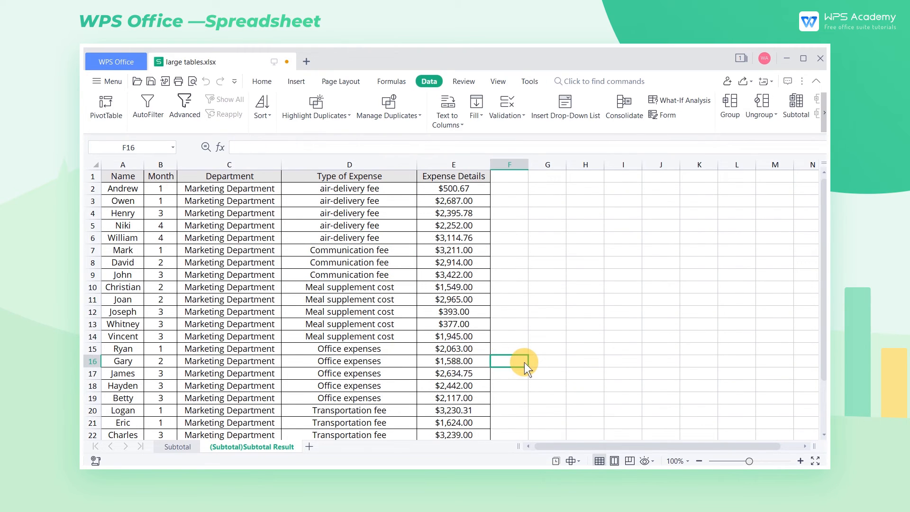
pyautogui.click(527, 337)
# Subtotal the whole table on a new sheet, summing Expense Details by Type of Expense with page breaks between groups.
pyautogui.click(123, 175)
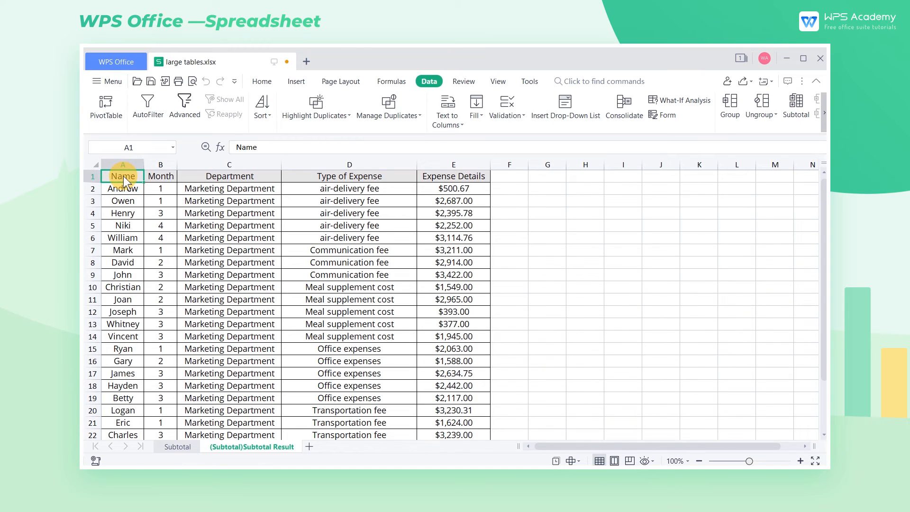
pyautogui.hotkey('ctrl', 'a')
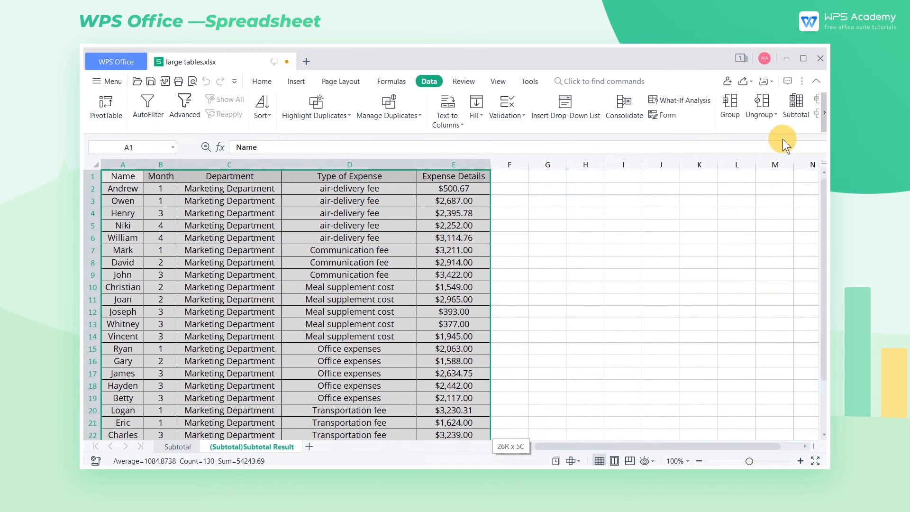
pyautogui.click(789, 116)
pyautogui.click(520, 182)
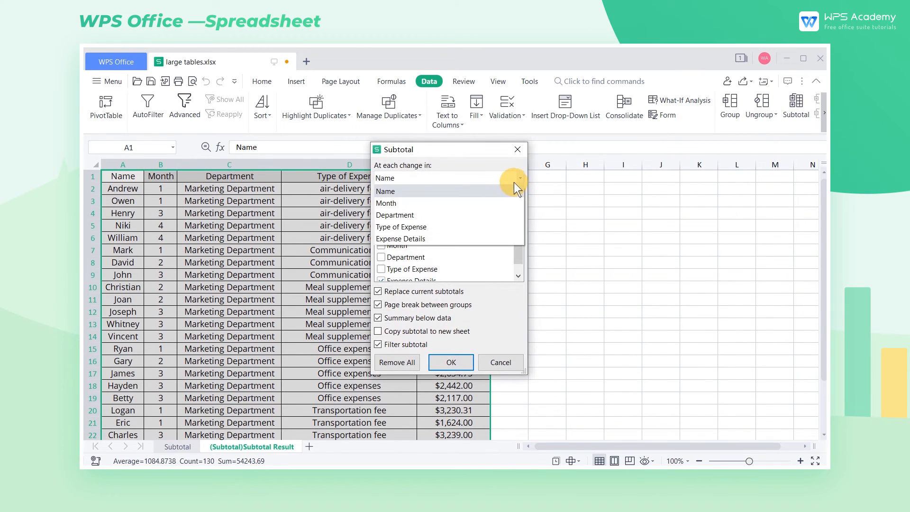
pyautogui.click(439, 225)
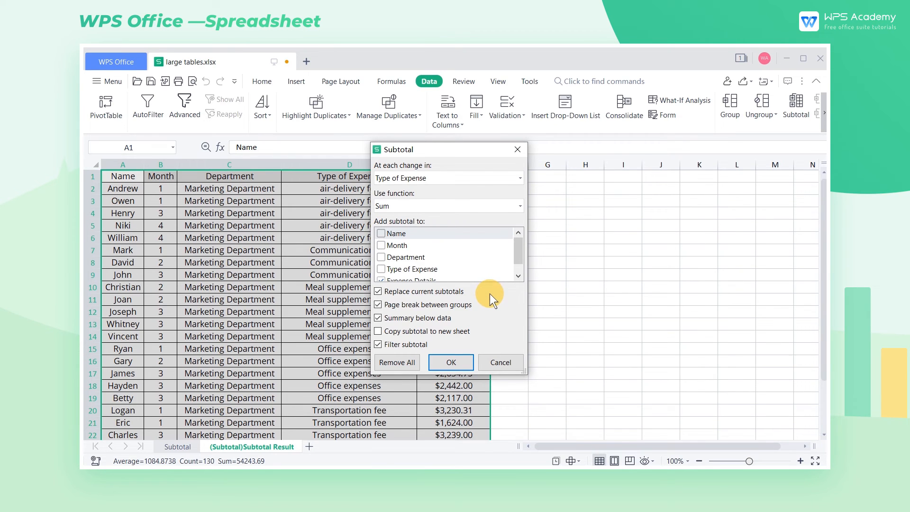
pyautogui.click(457, 361)
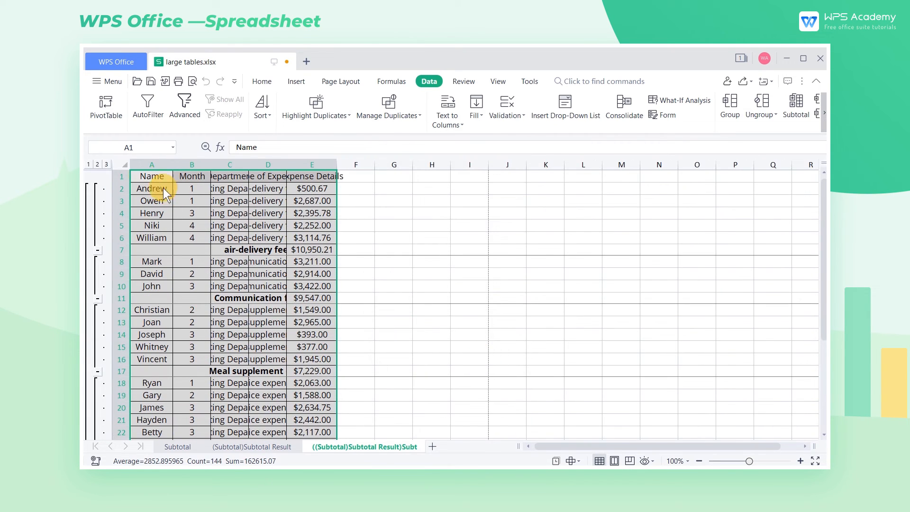
# Auto-fit all column widths on the new subtotal sheet with page breaks.
pyautogui.click(125, 165)
pyautogui.doubleClick(173, 165)
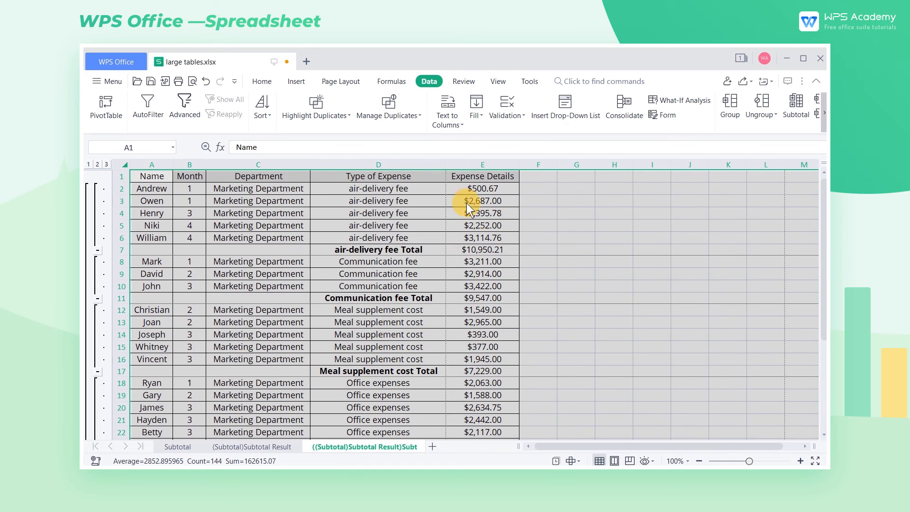
pyautogui.click(556, 264)
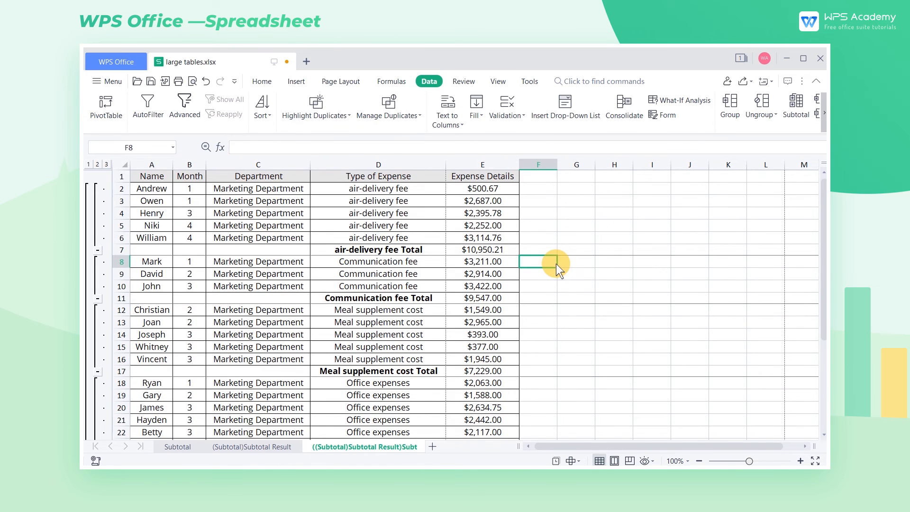
# Open the print preview of the page-broken subtotal sheet, page through to page 6, and return to the worksheet.
pyautogui.click(355, 81)
pyautogui.click(250, 108)
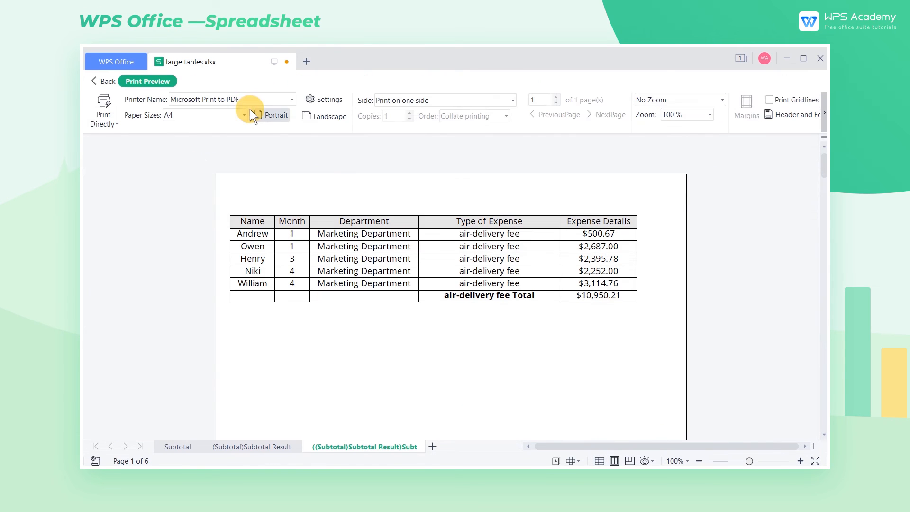
pyautogui.click(558, 97)
pyautogui.click(559, 96)
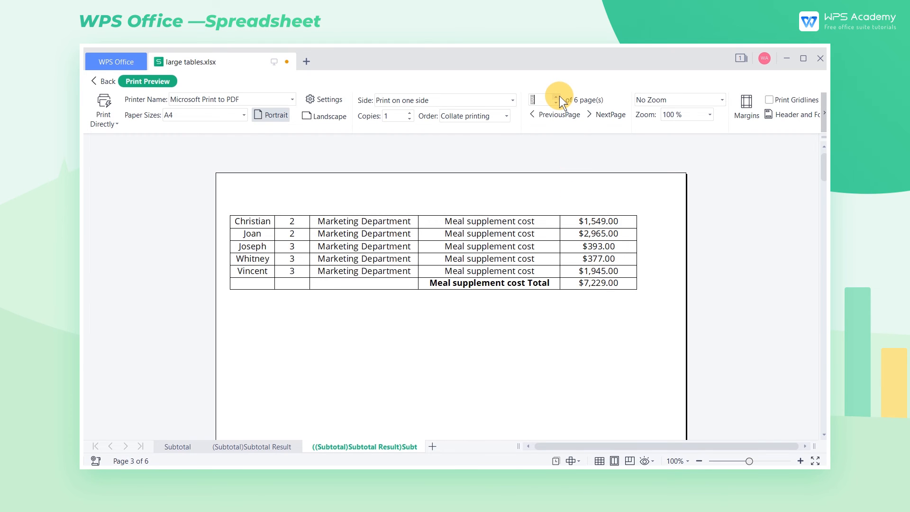
pyautogui.click(560, 95)
pyautogui.click(559, 96)
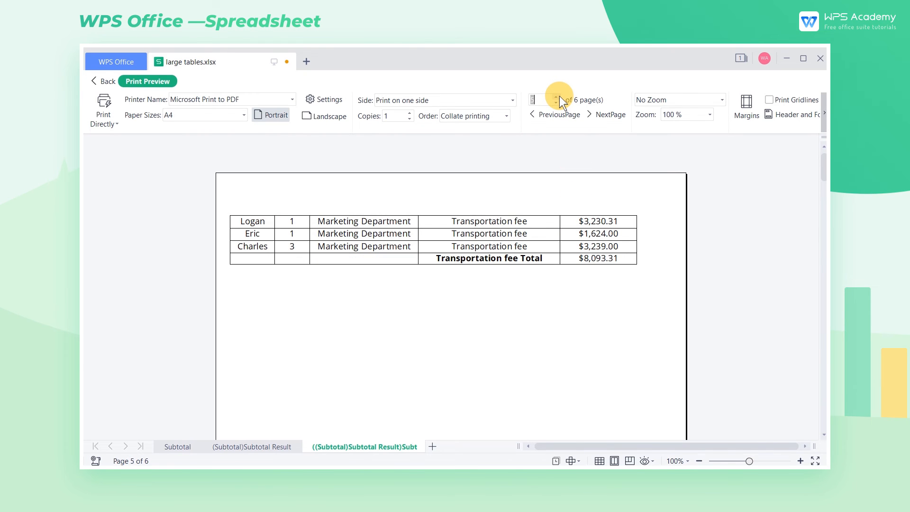
pyautogui.click(559, 96)
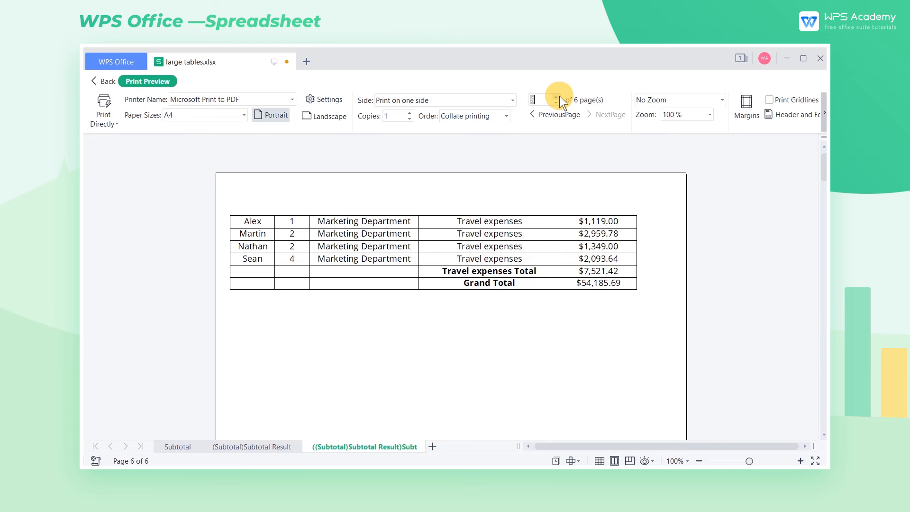
pyautogui.click(110, 82)
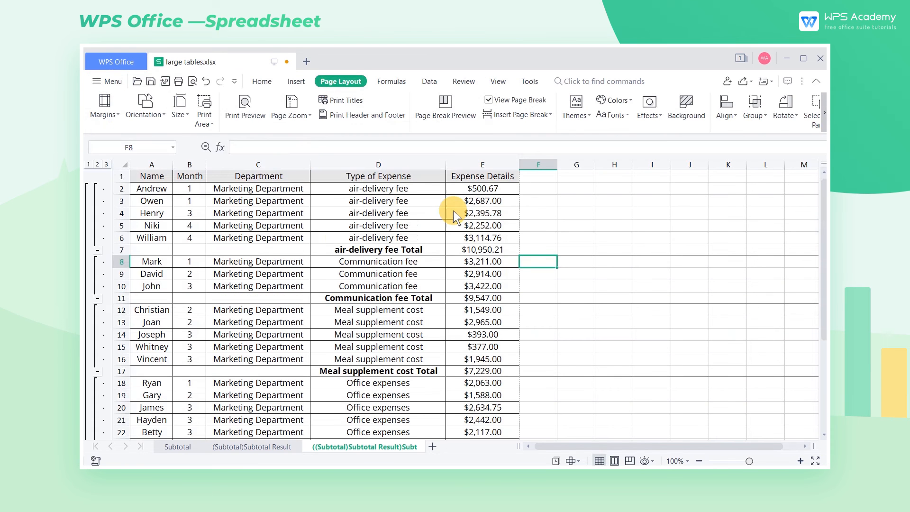